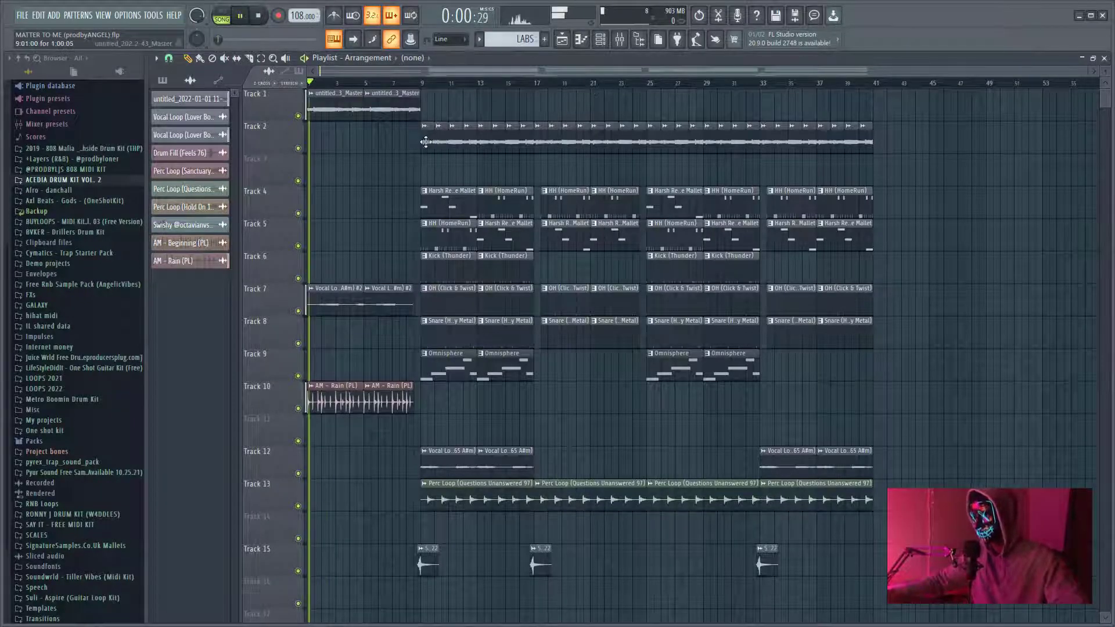
- Jump playback ahead in the arrangement, then stop it
click(365, 83)
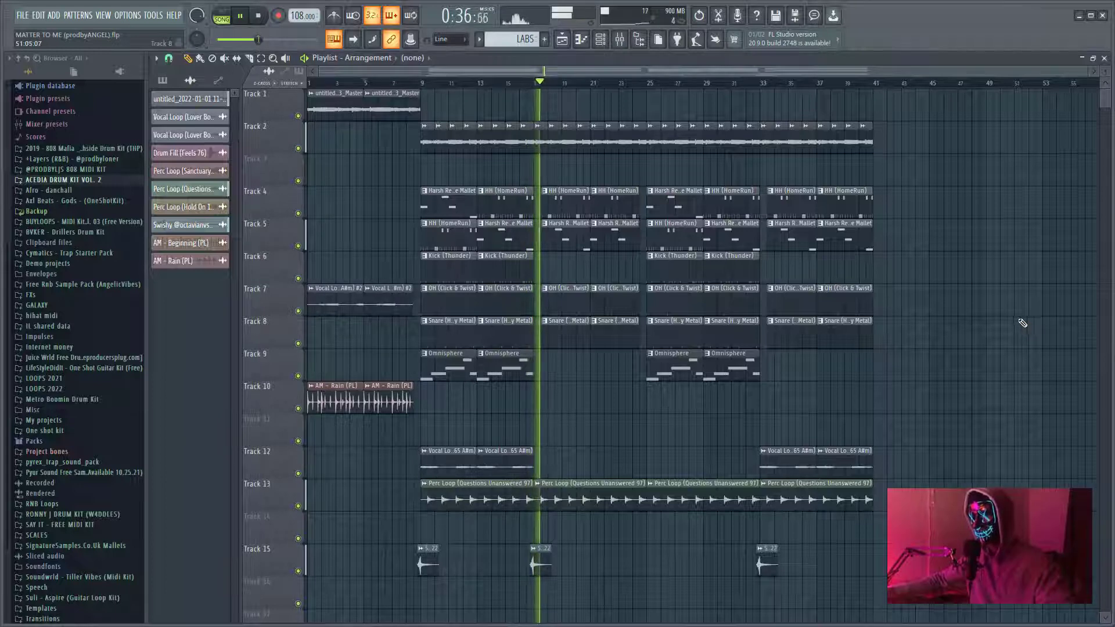
key(space)
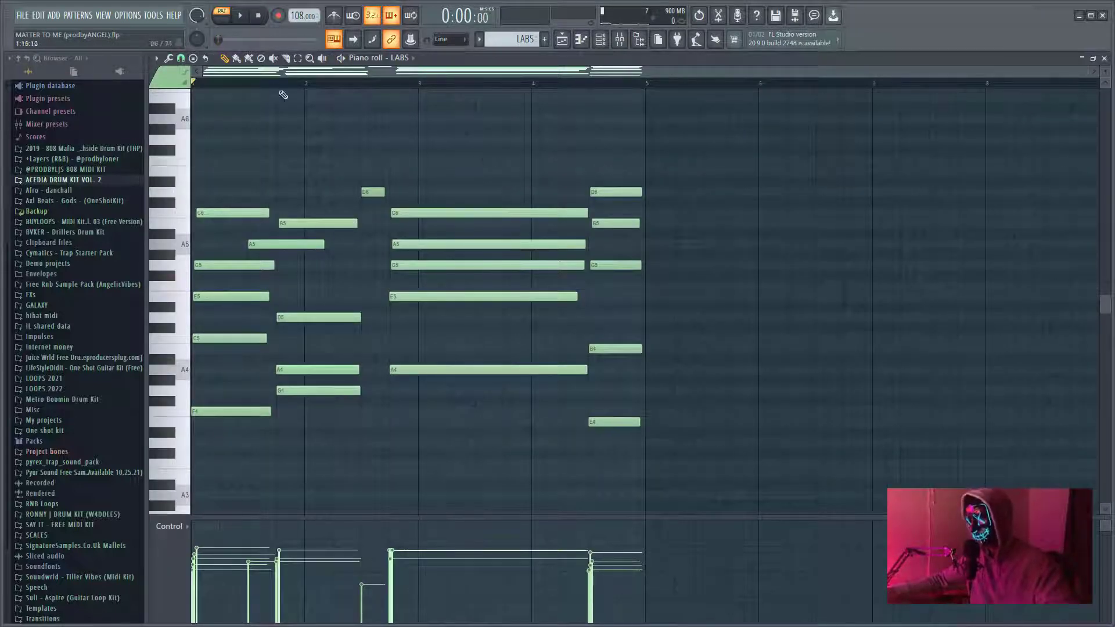
- Add long C5, E5 and other notes at bar 5, raising the A4 note an octave
click(156, 59)
mouse_move(174, 128)
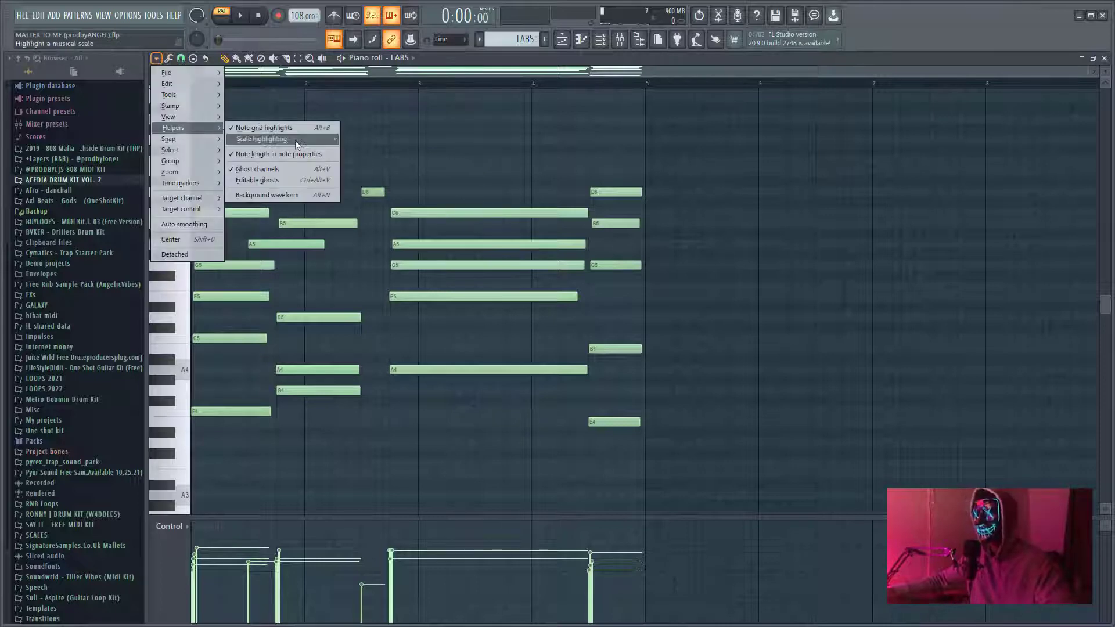
mouse_move(262, 140)
click(424, 251)
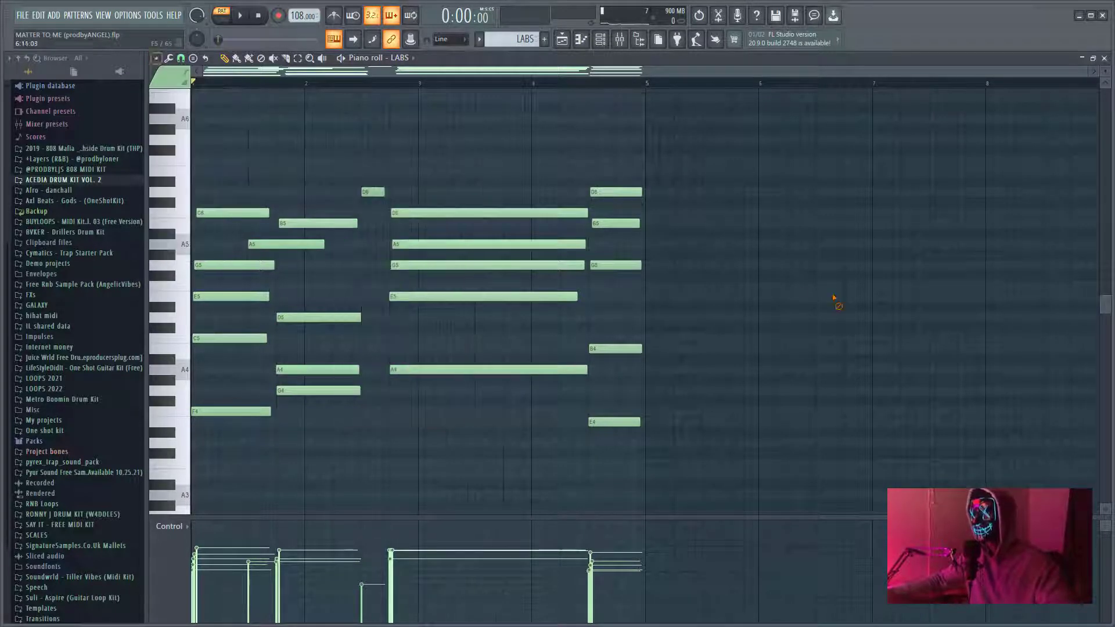
ctrl+scroll(281, 502, up, 2)
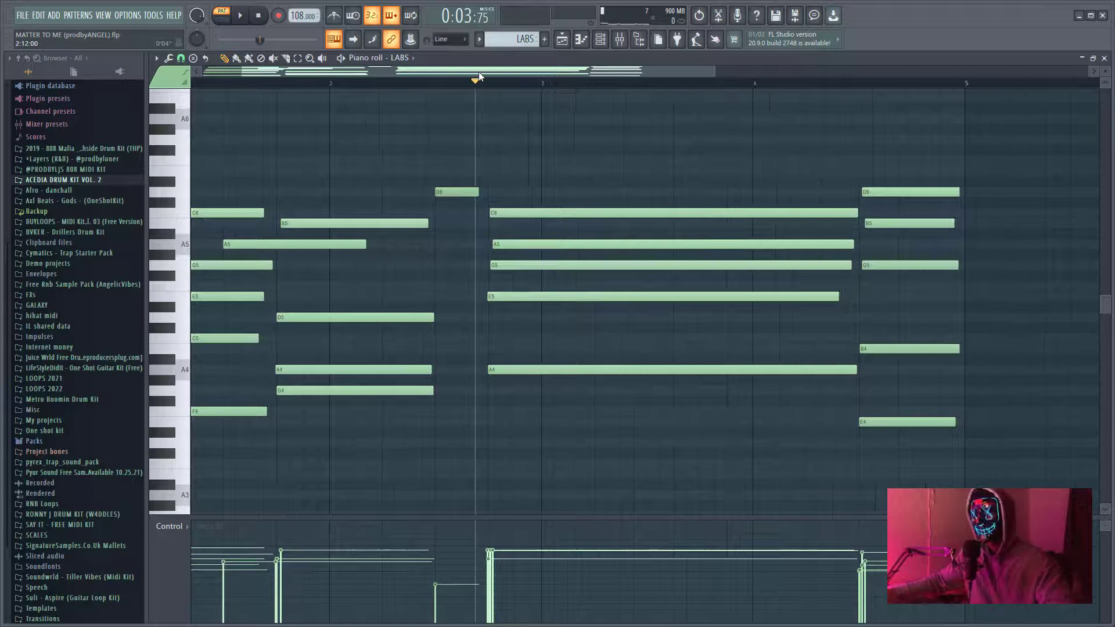
scroll(477, 474, left, 2)
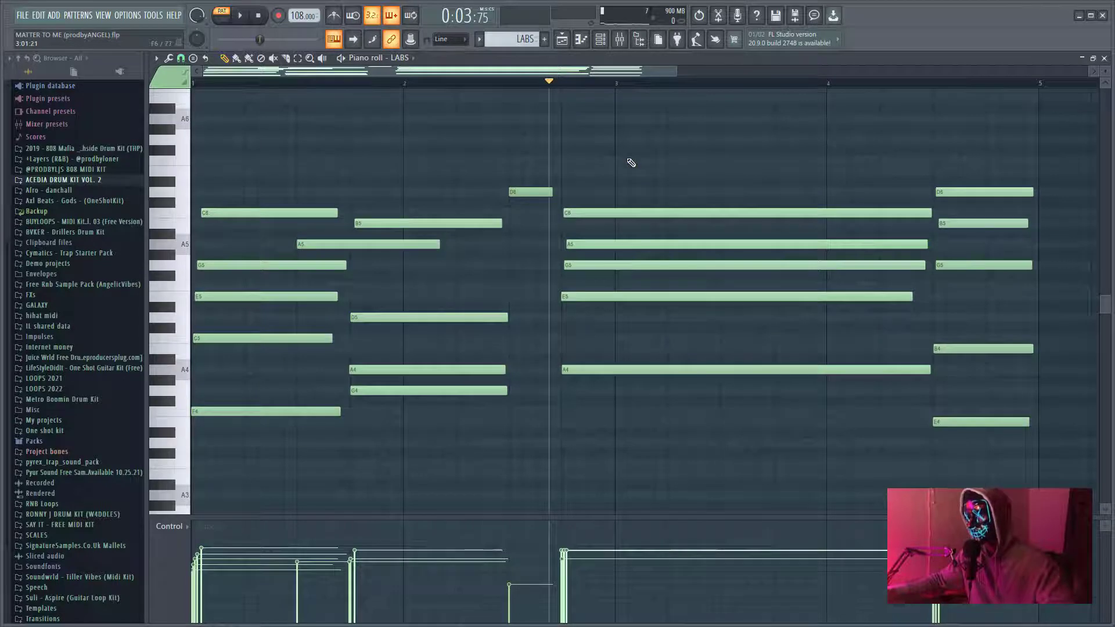
scroll(455, 321, down, 1)
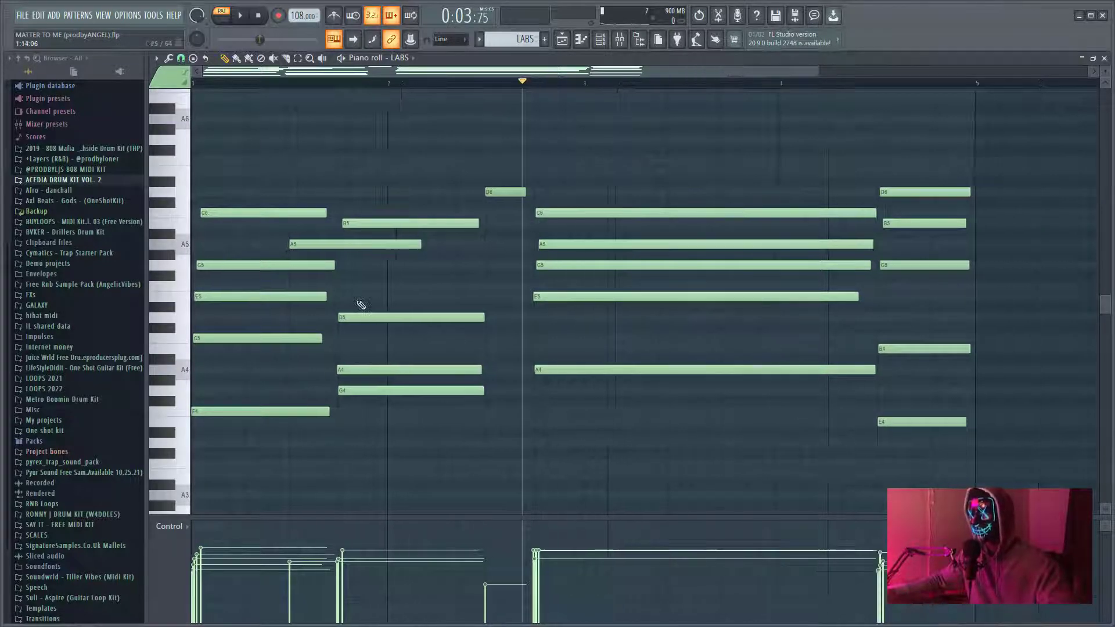
scroll(456, 316, down, 2)
scroll(456, 310, down, 1)
scroll(645, 347, up, 2)
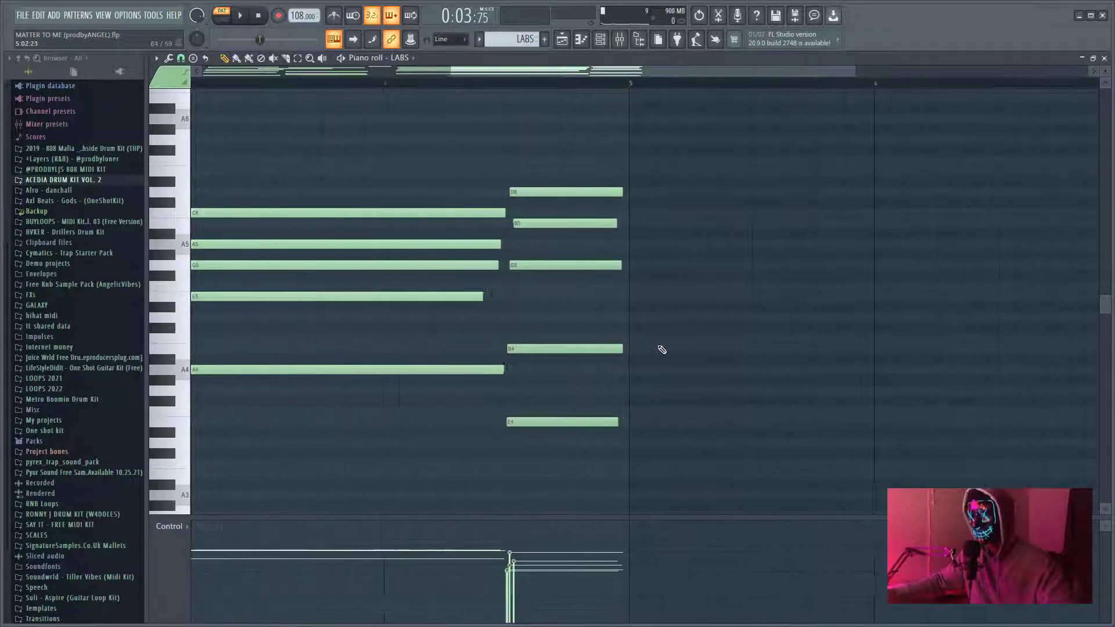
scroll(659, 349, up, 1)
click(609, 411)
click(608, 370)
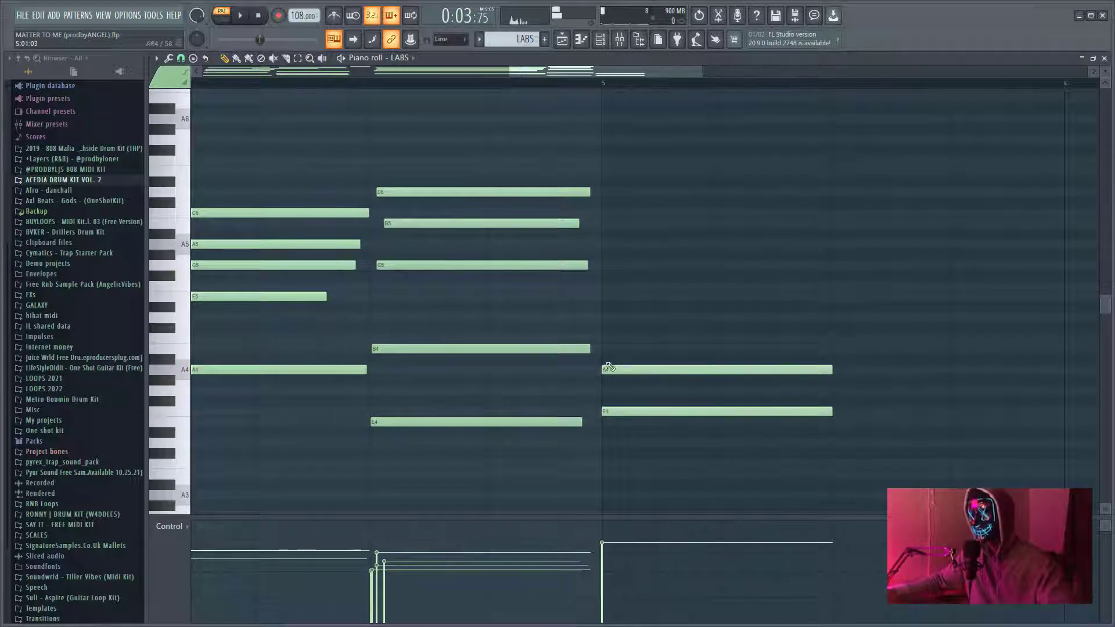
click(607, 338)
click(635, 368)
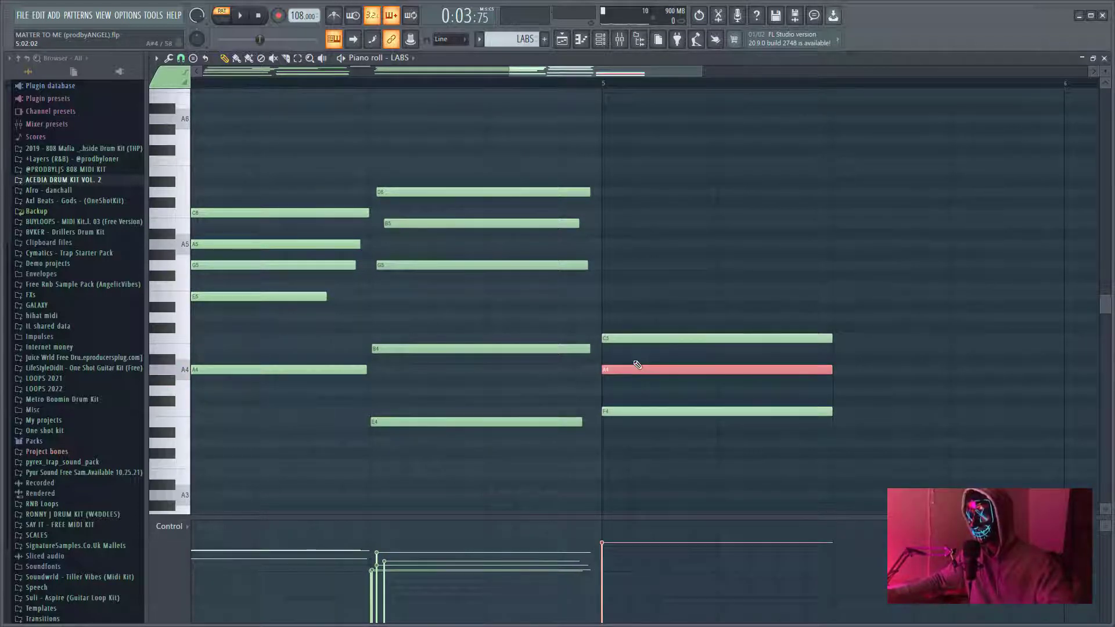
key(ctrl+Up)
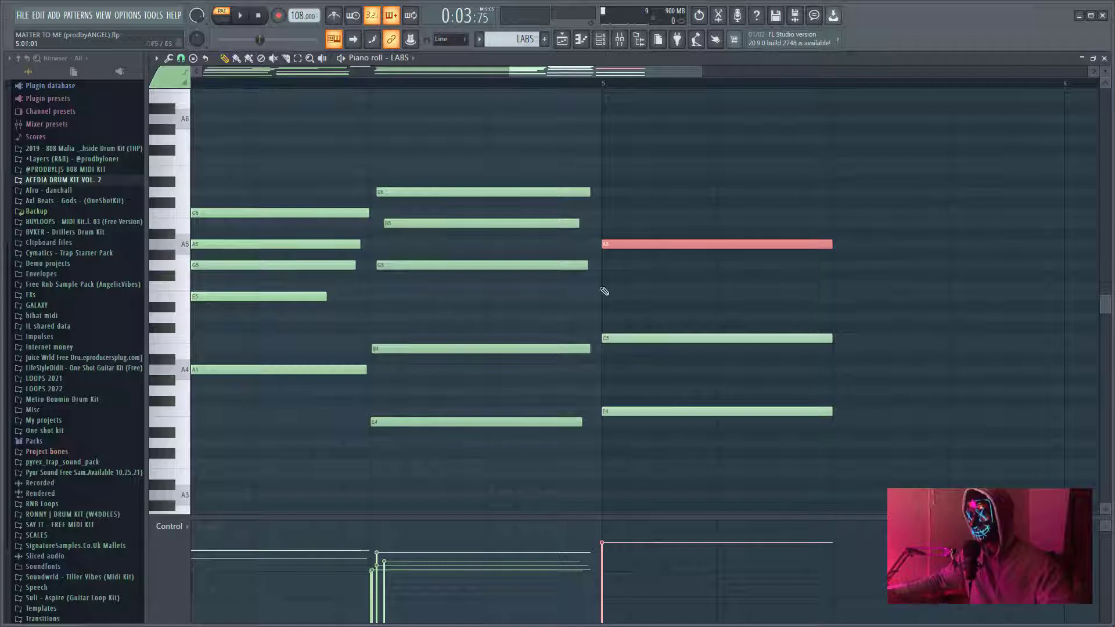
click(605, 299)
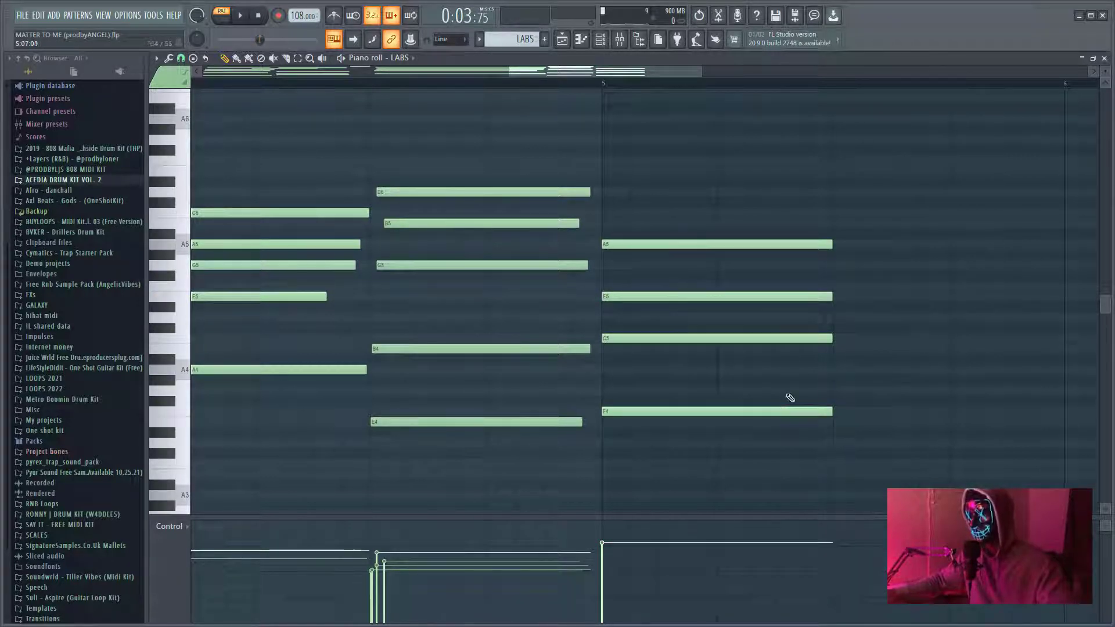
ctrl+scroll(789, 398, up, 2)
ctrl+scroll(845, 388, down, 5)
- Delete the added bar-5 notes and close the piano roll
right_click(770, 411)
right_click(772, 338)
right_click(770, 244)
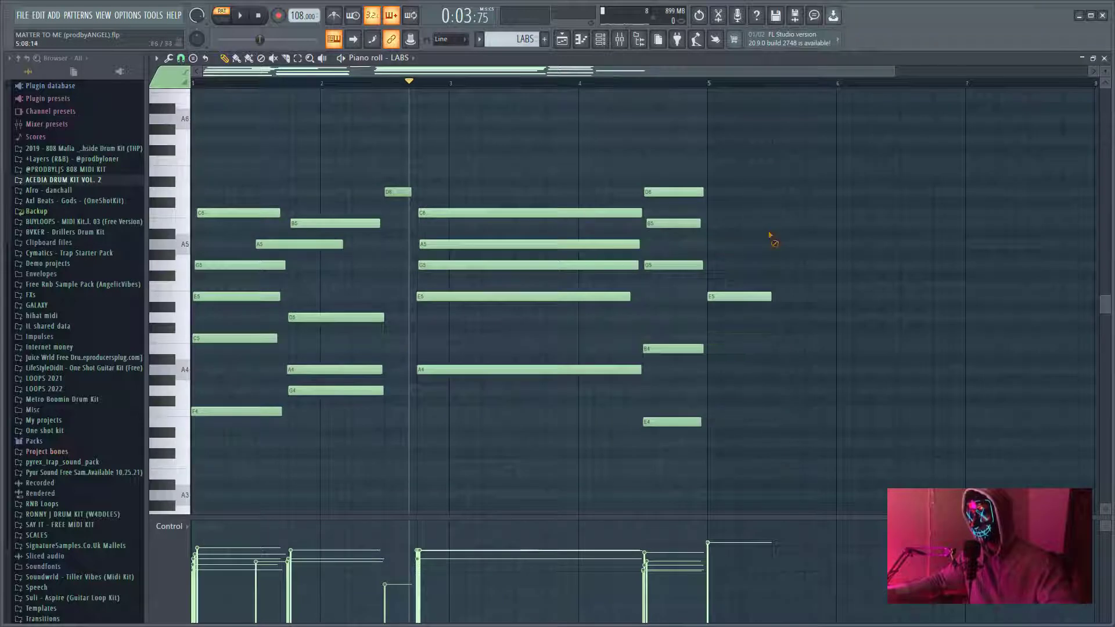
right_click(765, 297)
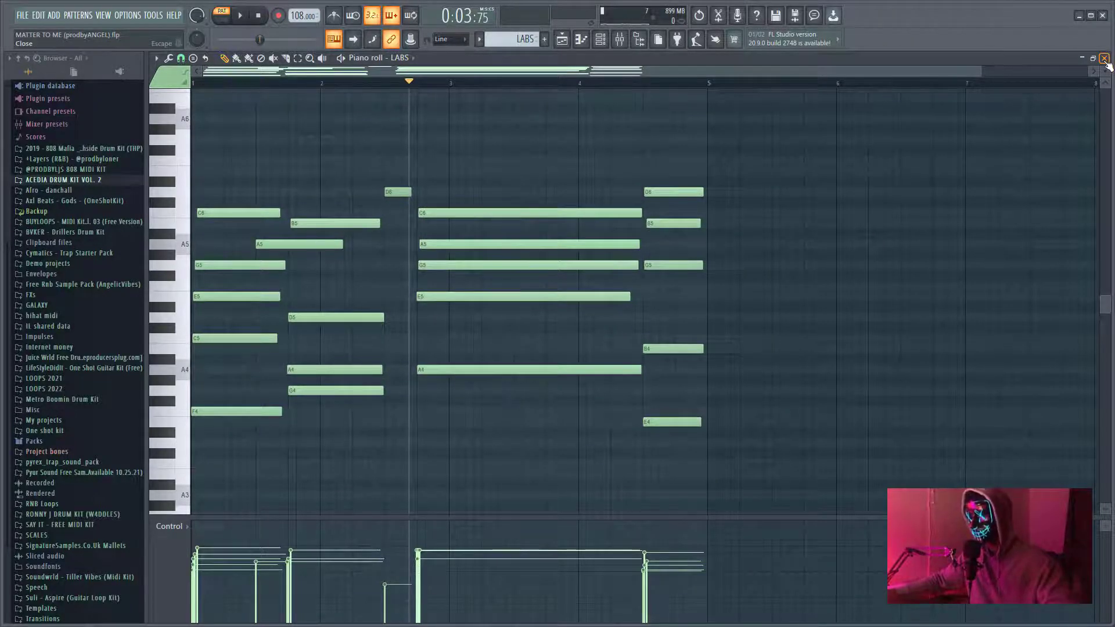
click(1103, 59)
key(F6)
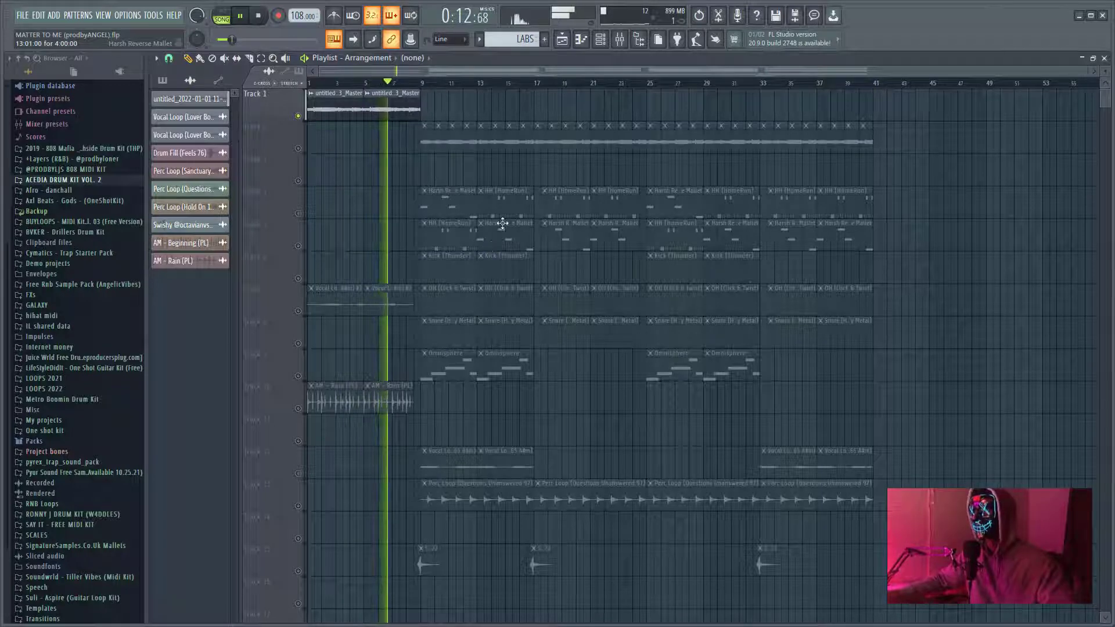
click(620, 41)
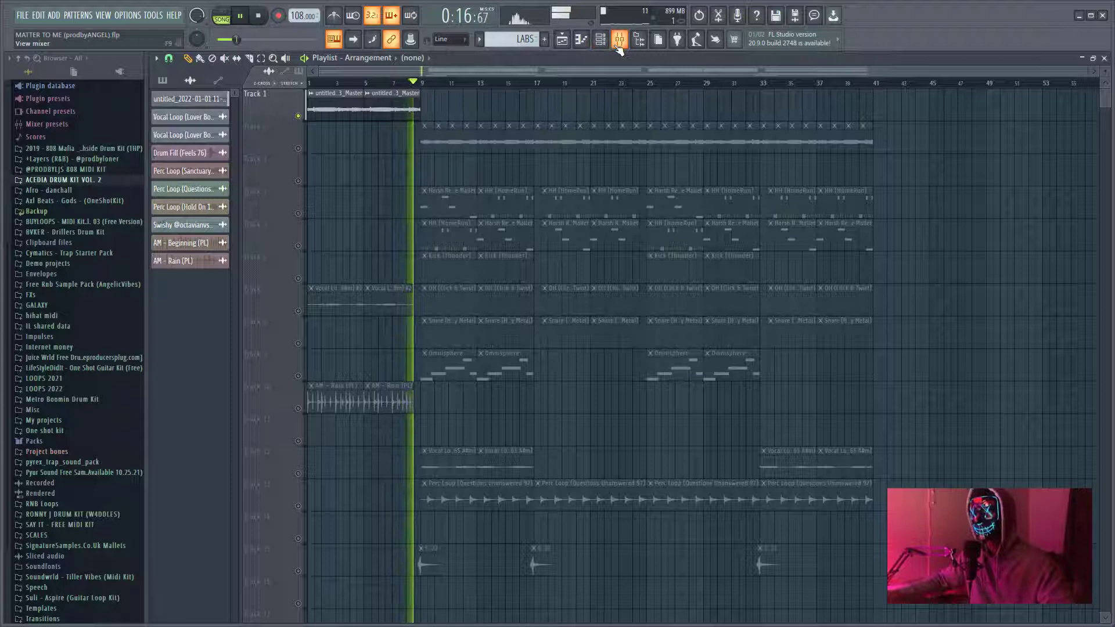
key(space)
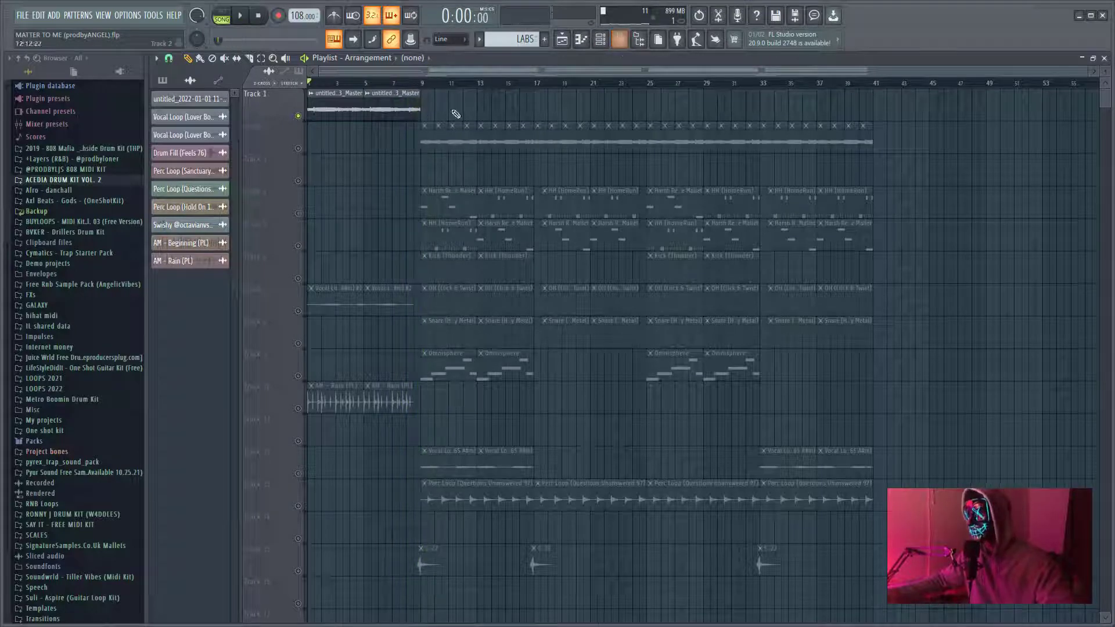
right_click(299, 117)
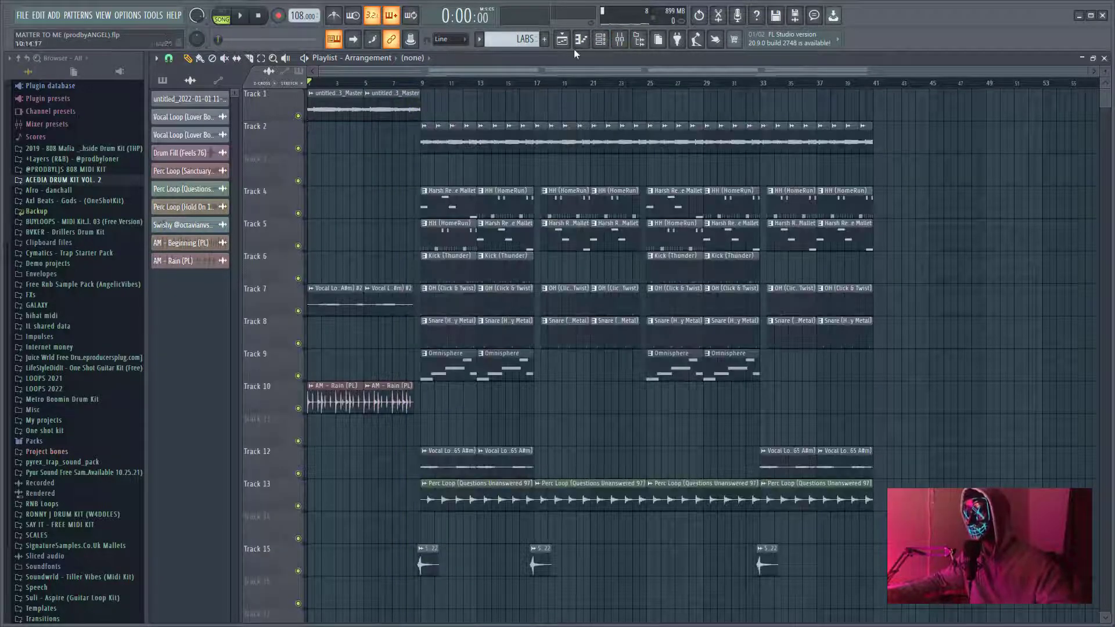
click(622, 42)
click(963, 111)
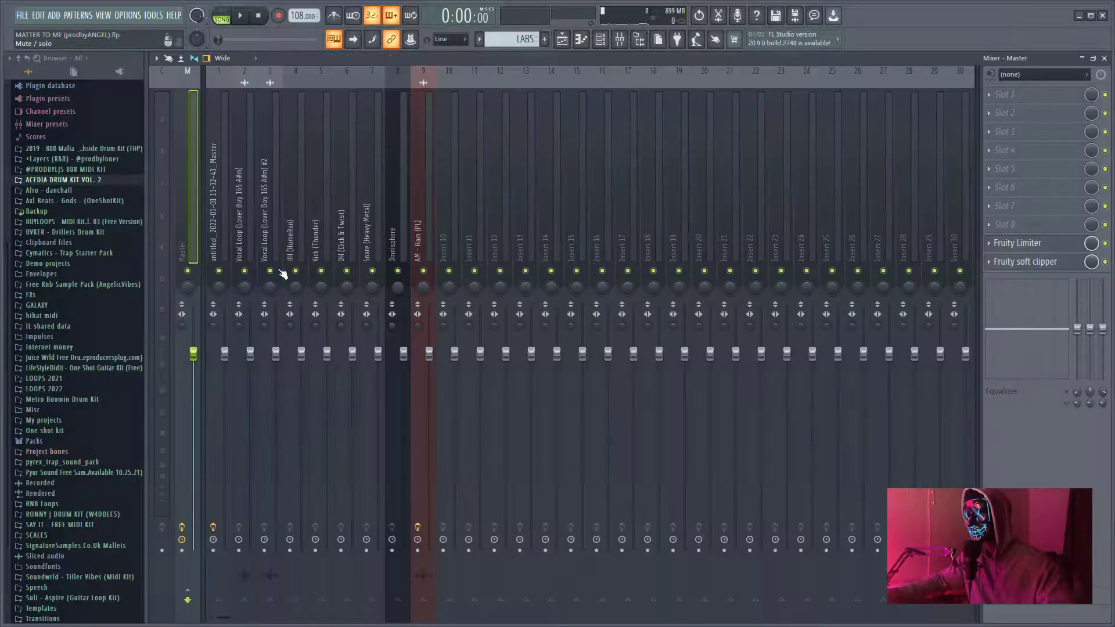
click(225, 218)
click(1036, 112)
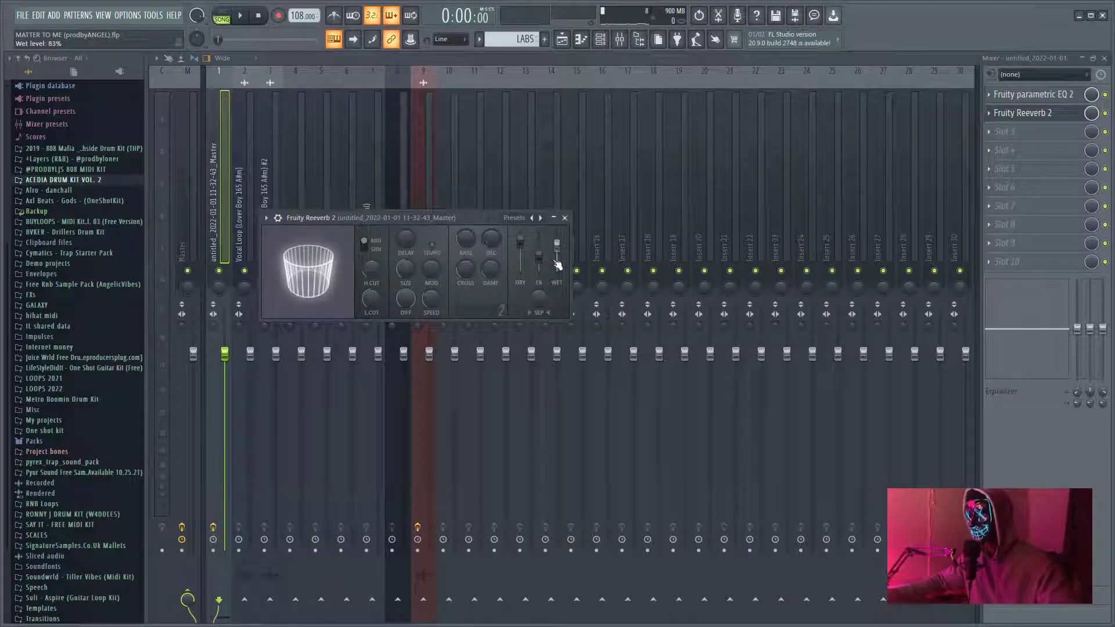
click(565, 218)
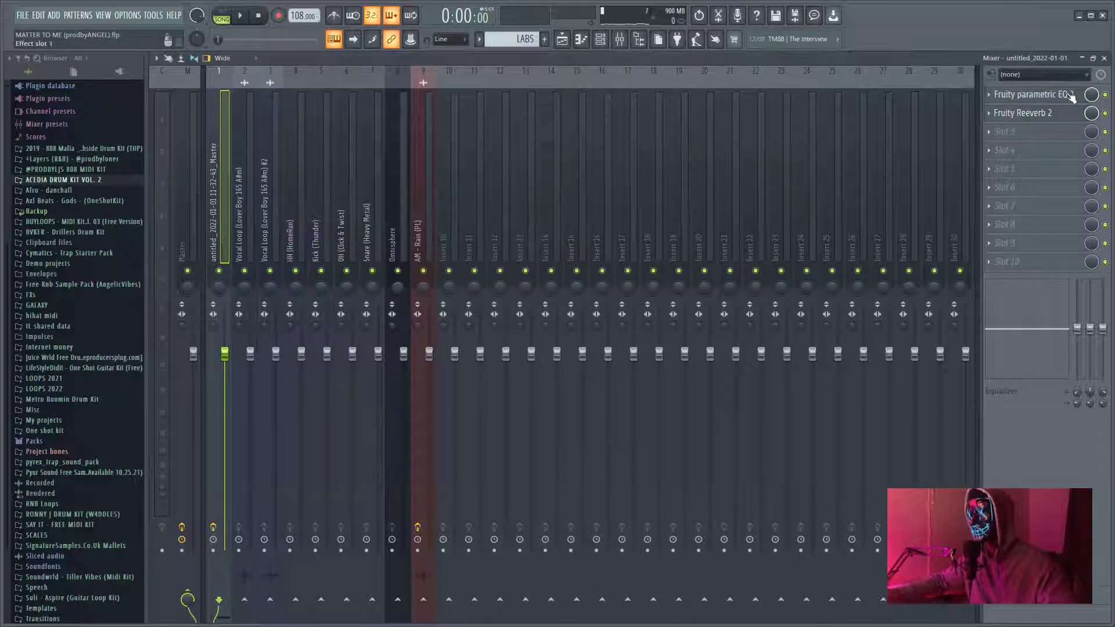
click(1037, 94)
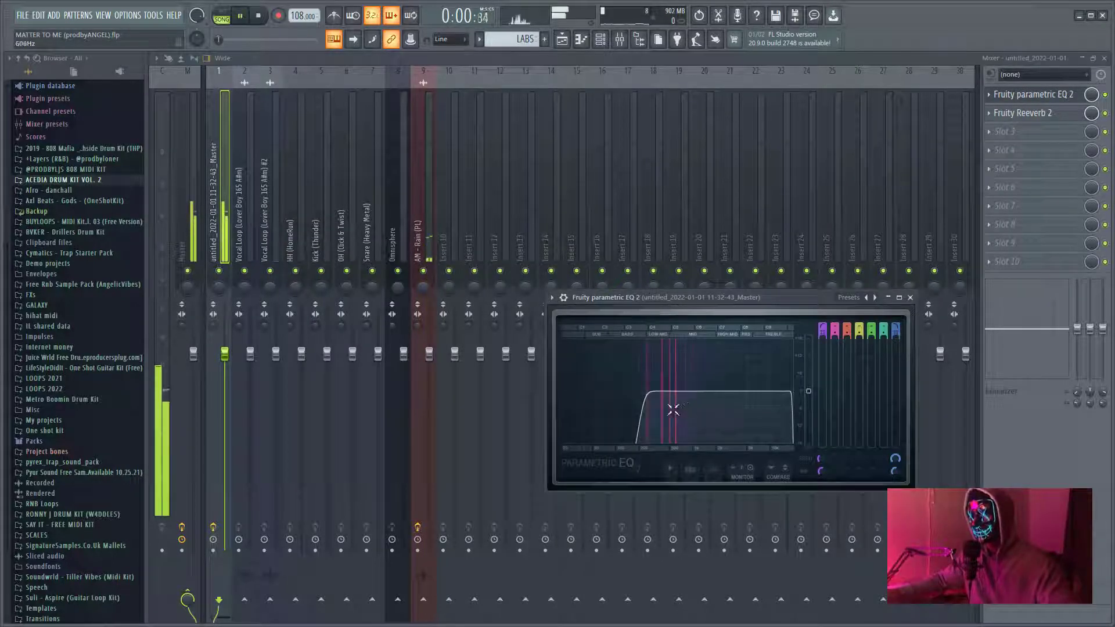
click(911, 298)
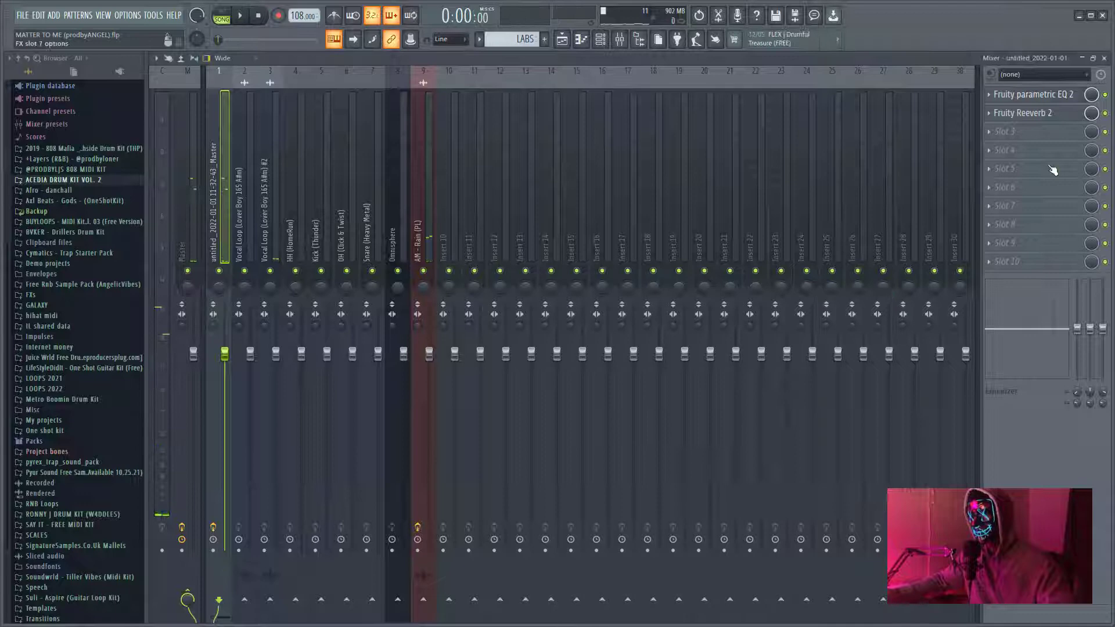
click(1104, 59)
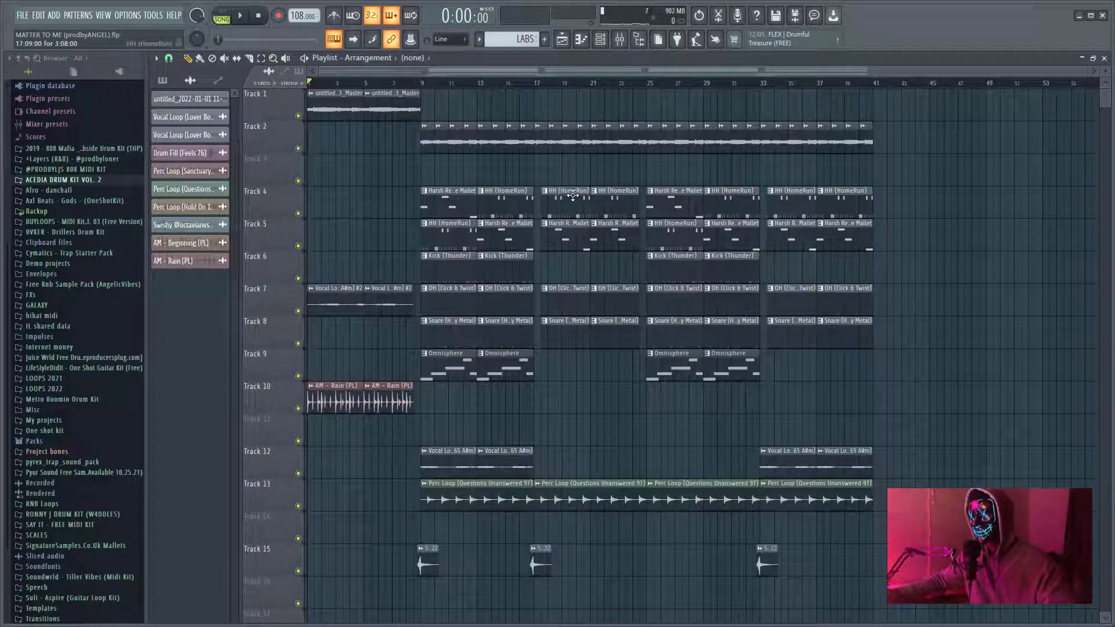
- Bring up the channel list to reach the Harsh Reverse Mallet channel
click(601, 40)
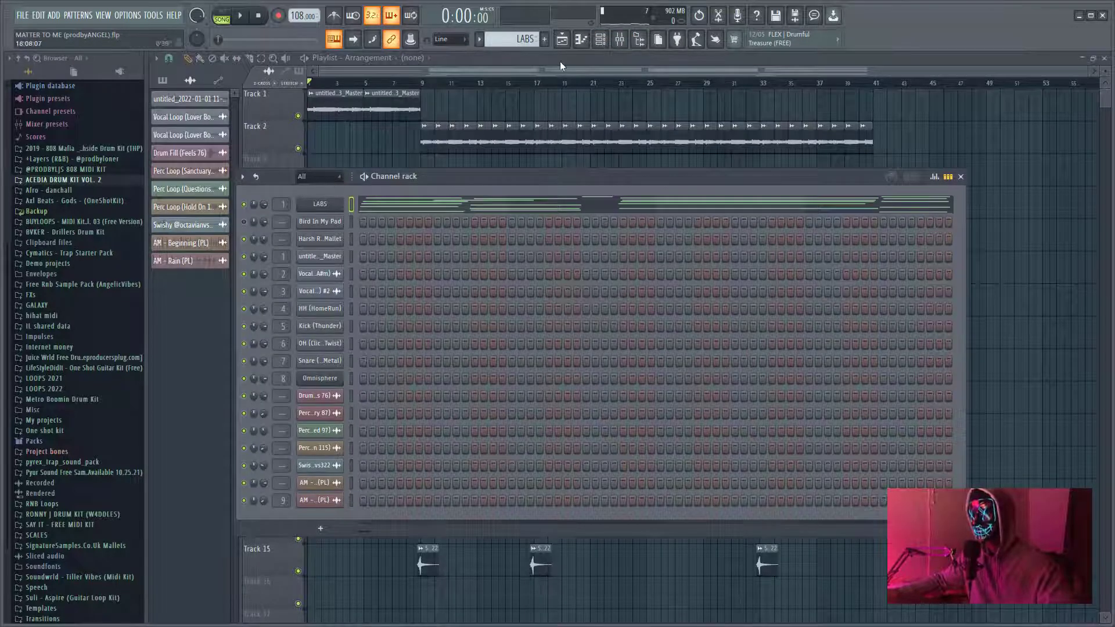
scroll(514, 39, down, 1)
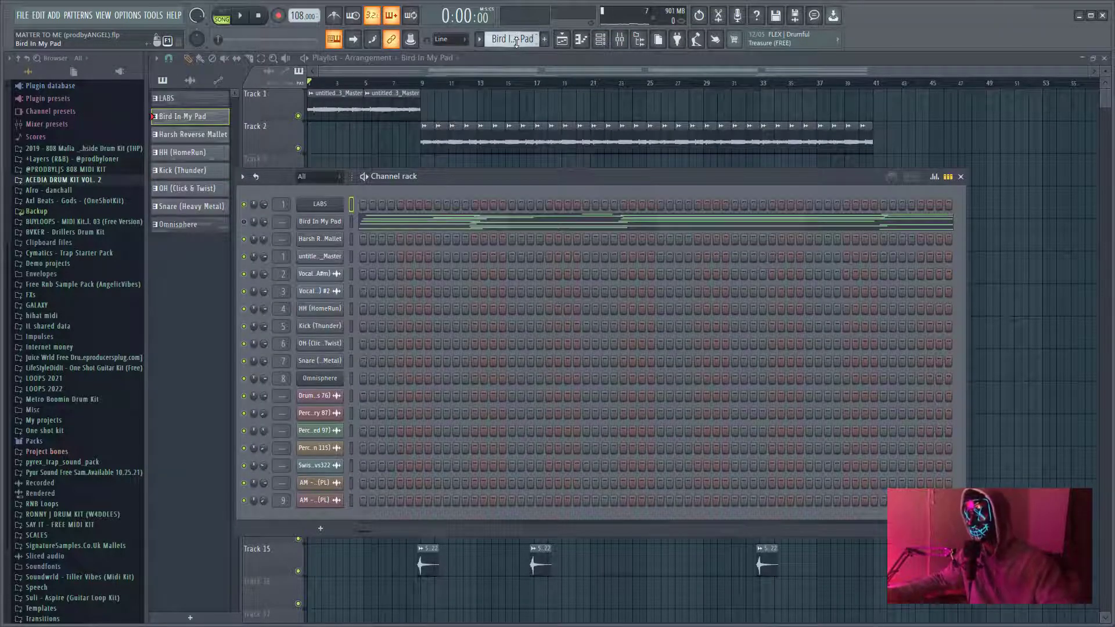
scroll(516, 41, down, 1)
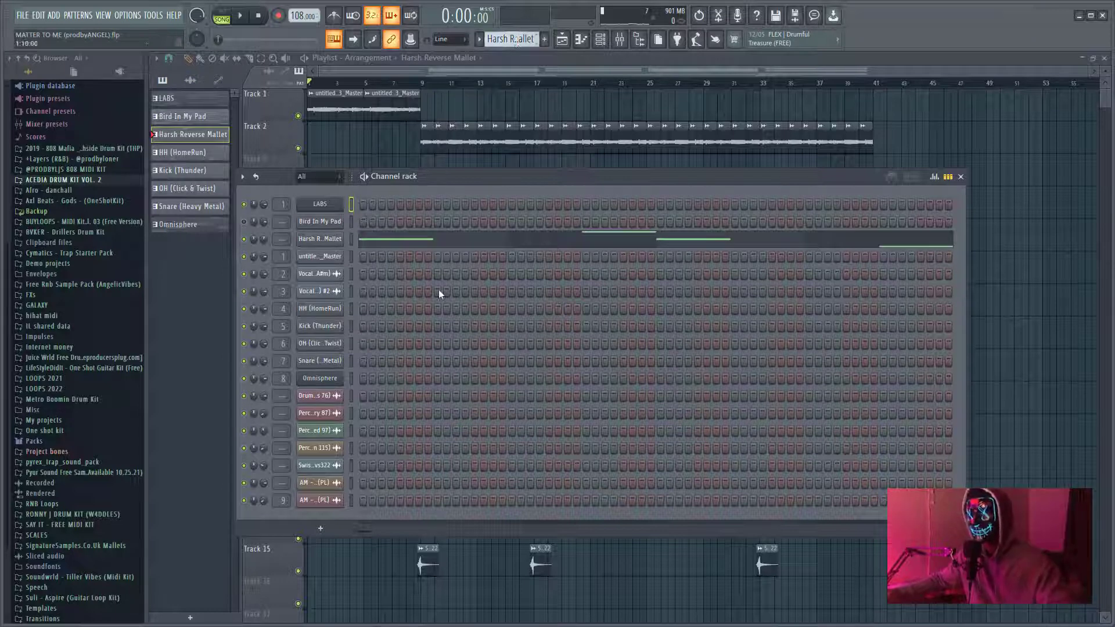
- Audition the Harsh Reverse Mallet notes, then close its piano roll and the channel rack
click(420, 239)
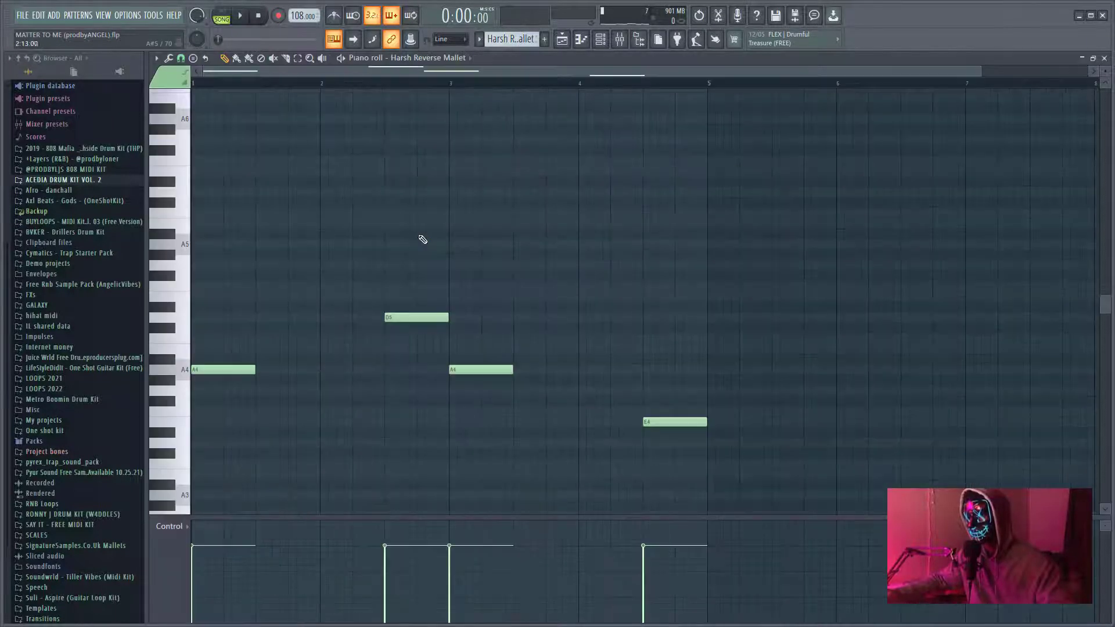
scroll(339, 387, down, 1)
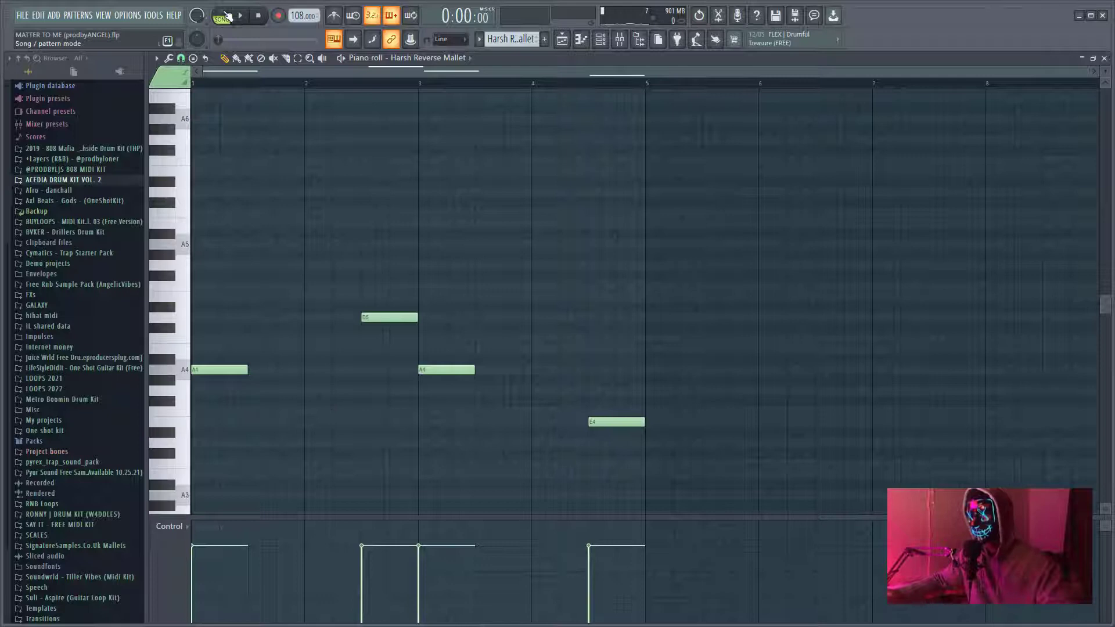
key(space)
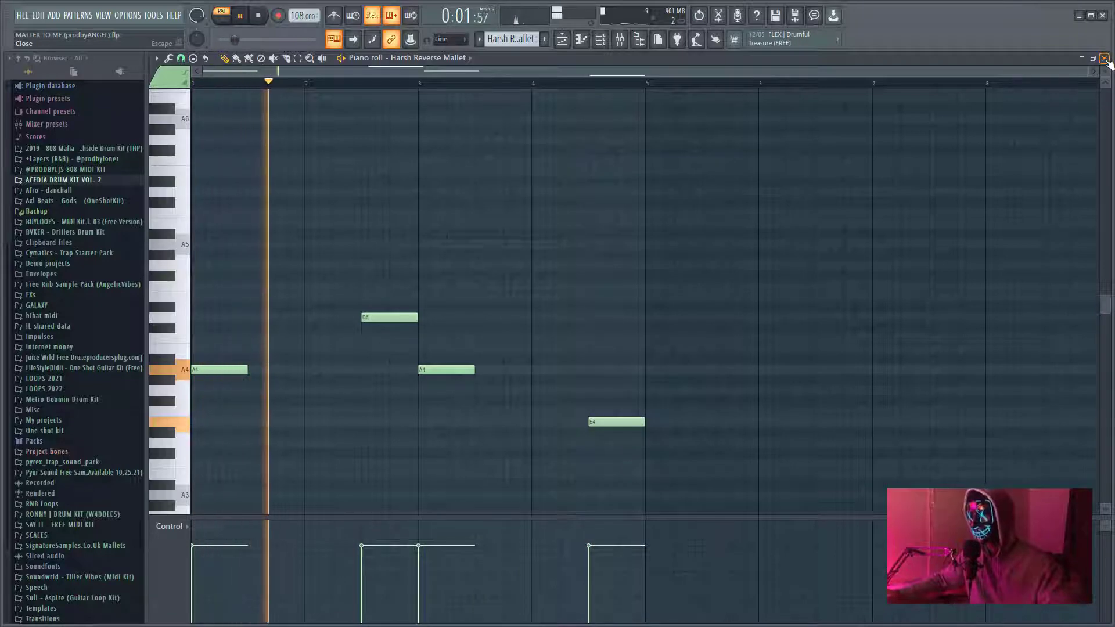
click(1104, 59)
key(space)
click(953, 201)
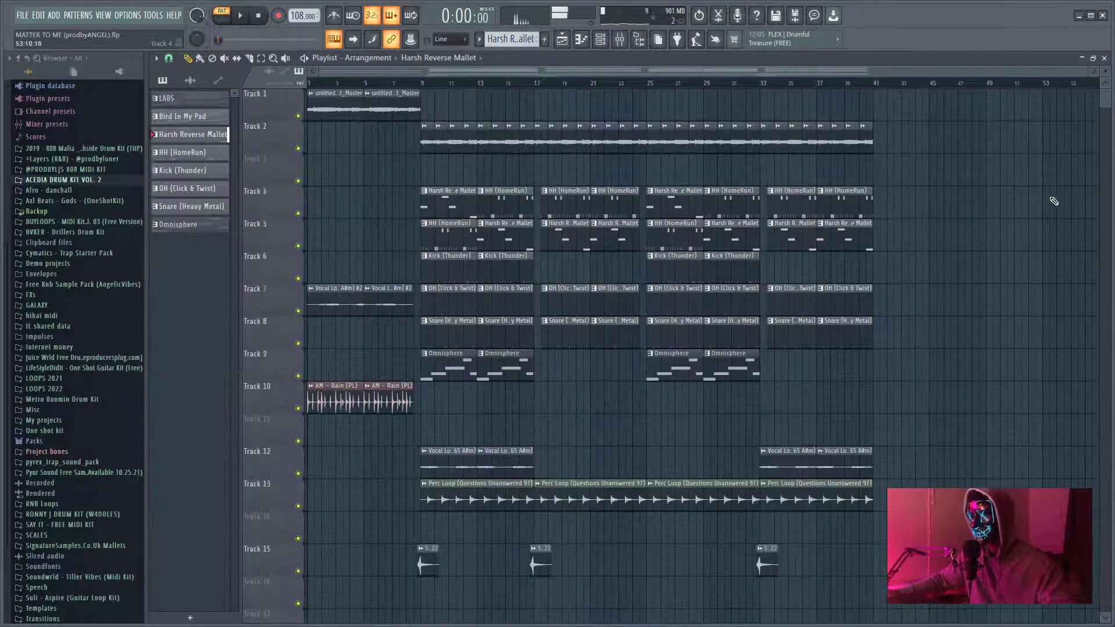
click(424, 84)
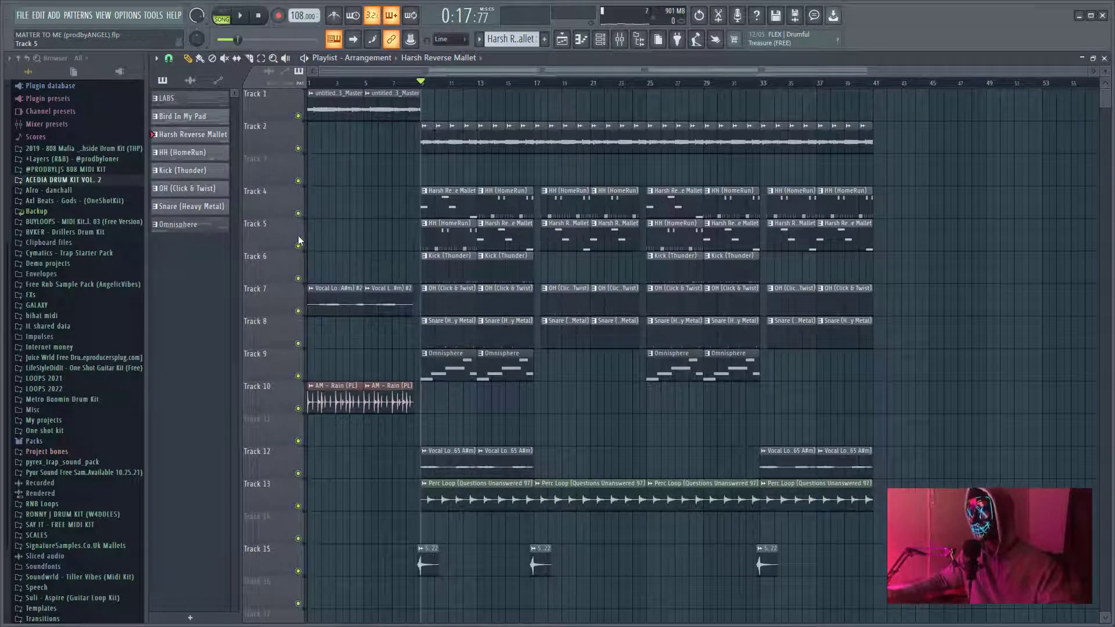
right_click(298, 213)
click(298, 149)
key(space)
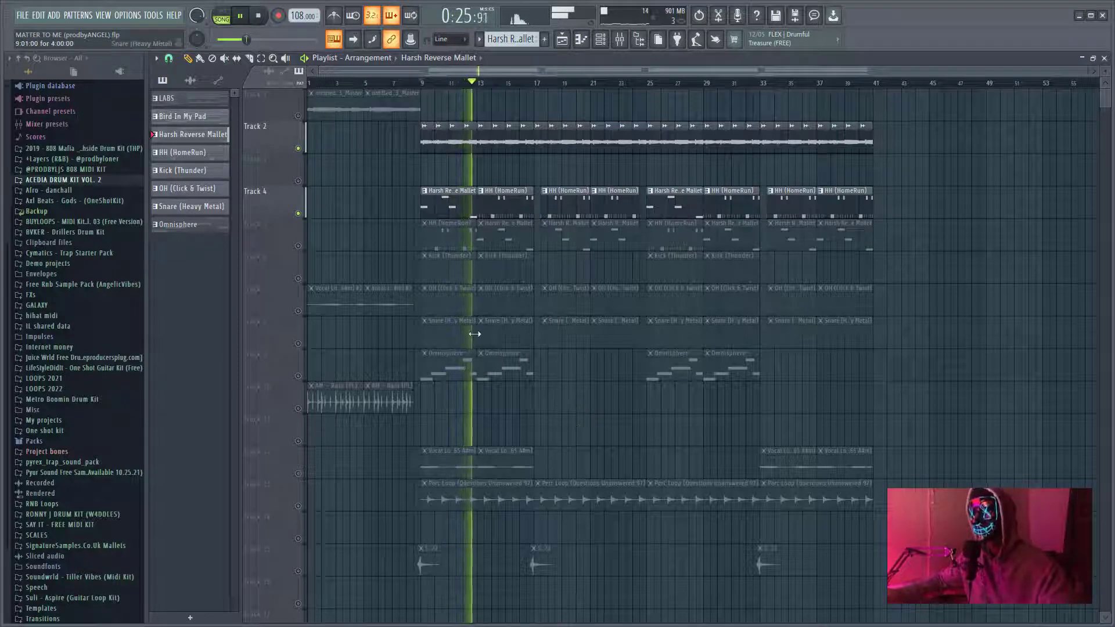
key(space)
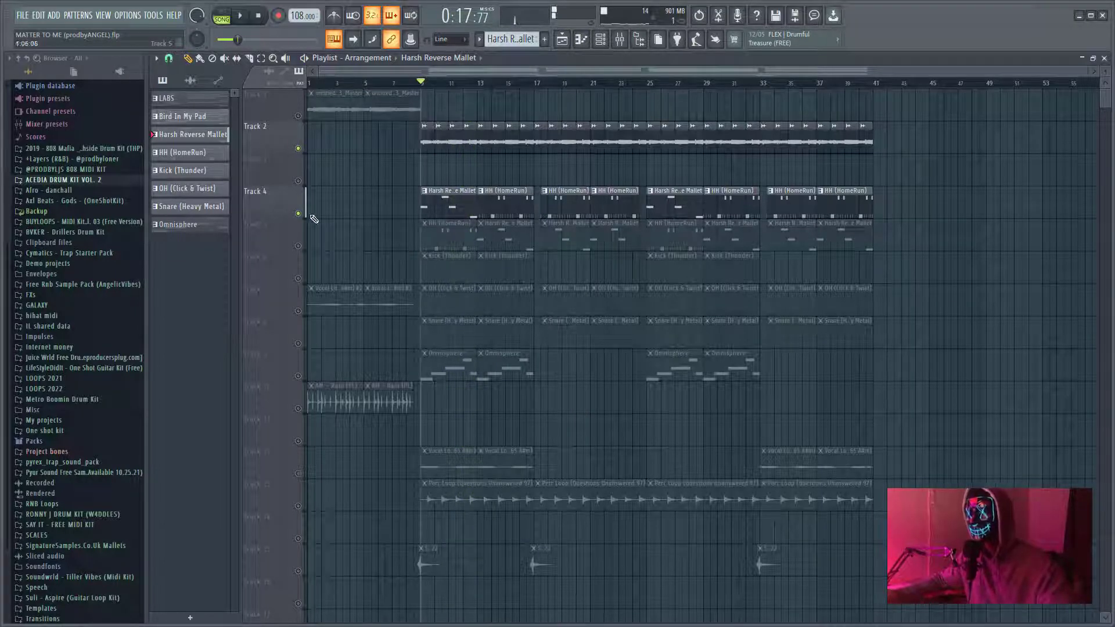
right_click(297, 214)
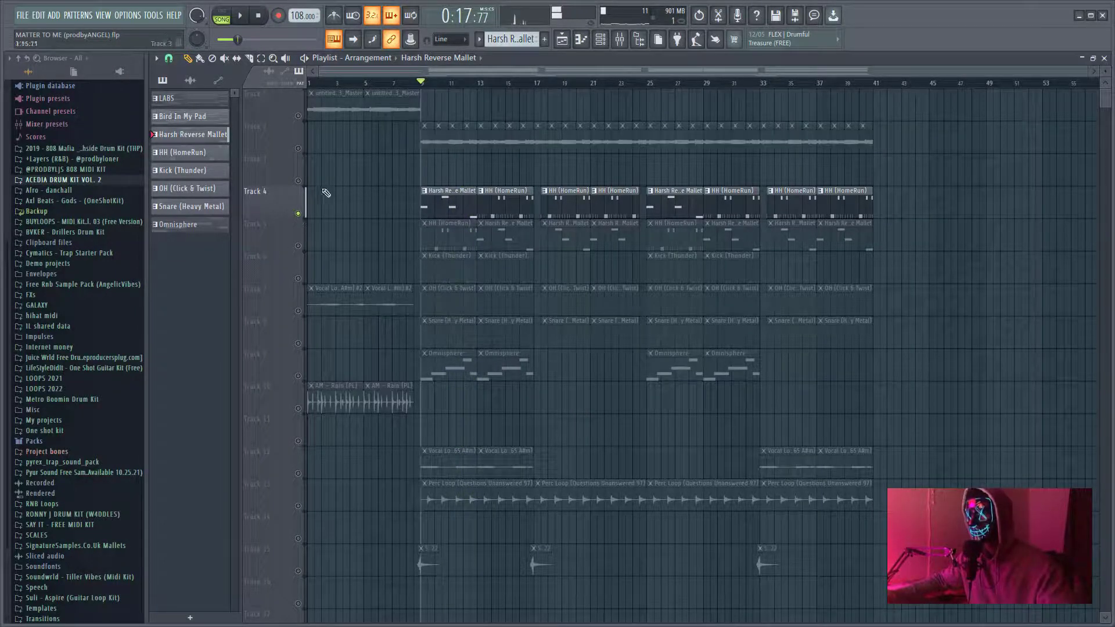
right_click(299, 215)
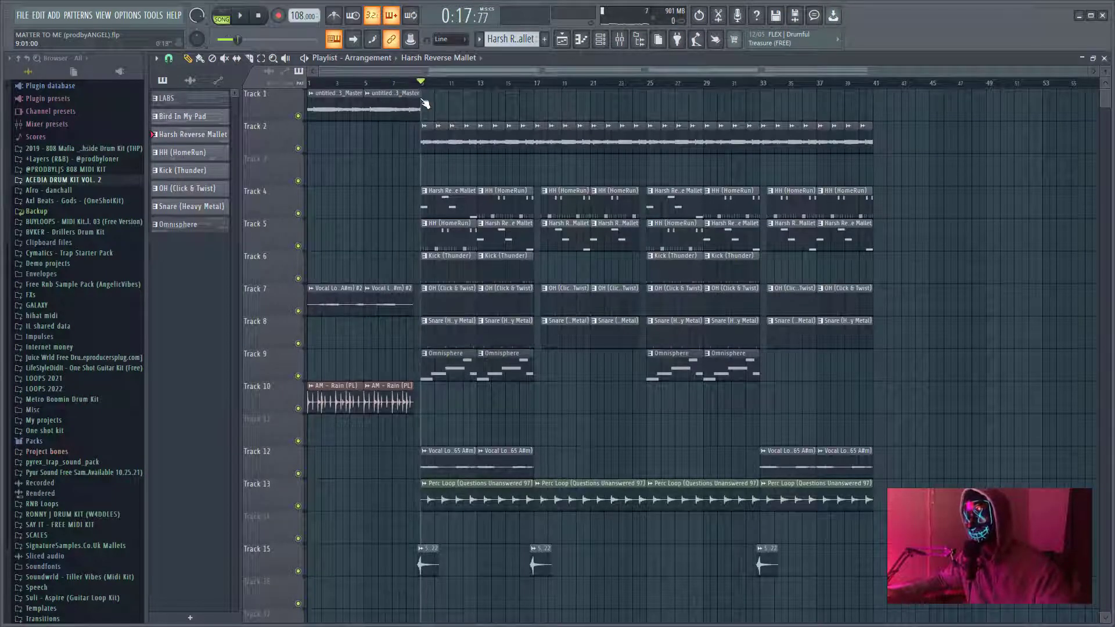
right_click(299, 410)
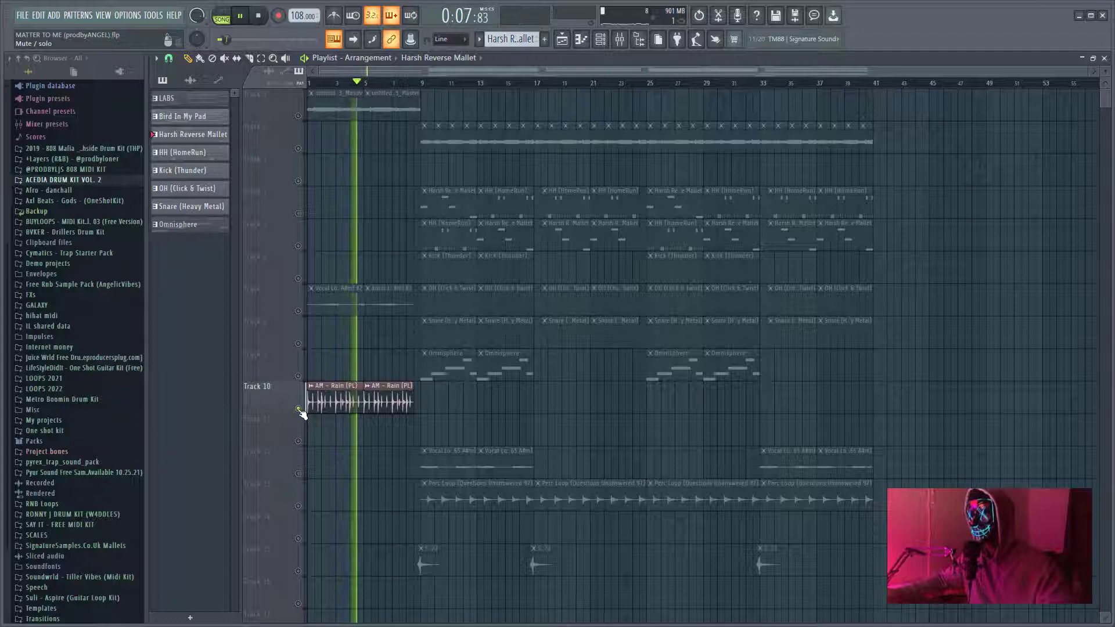
click(300, 410)
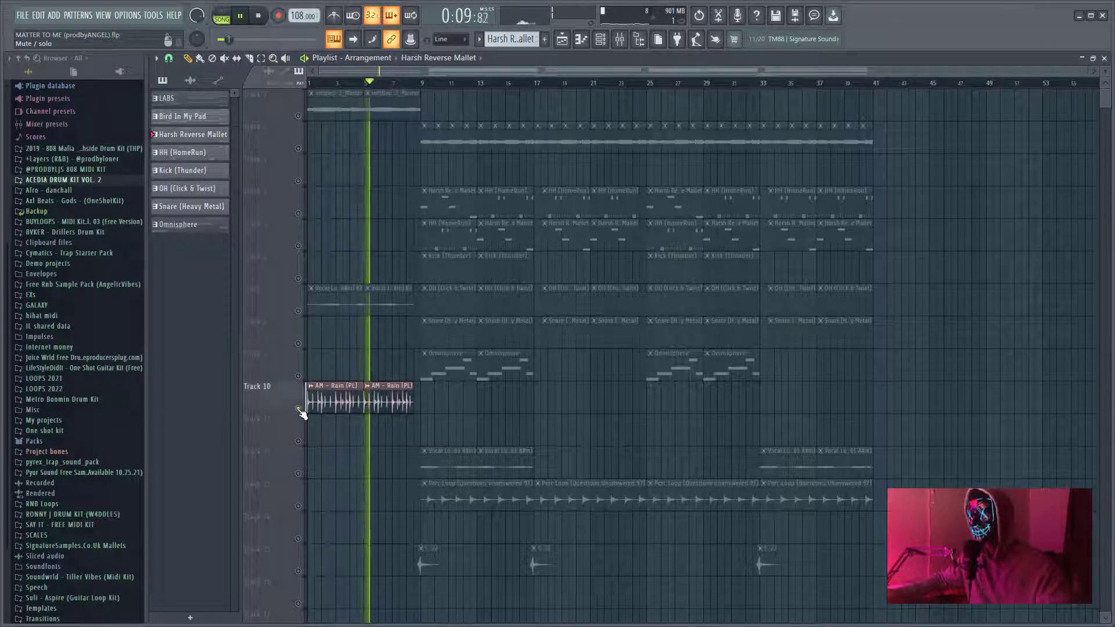
key(space)
right_click(299, 409)
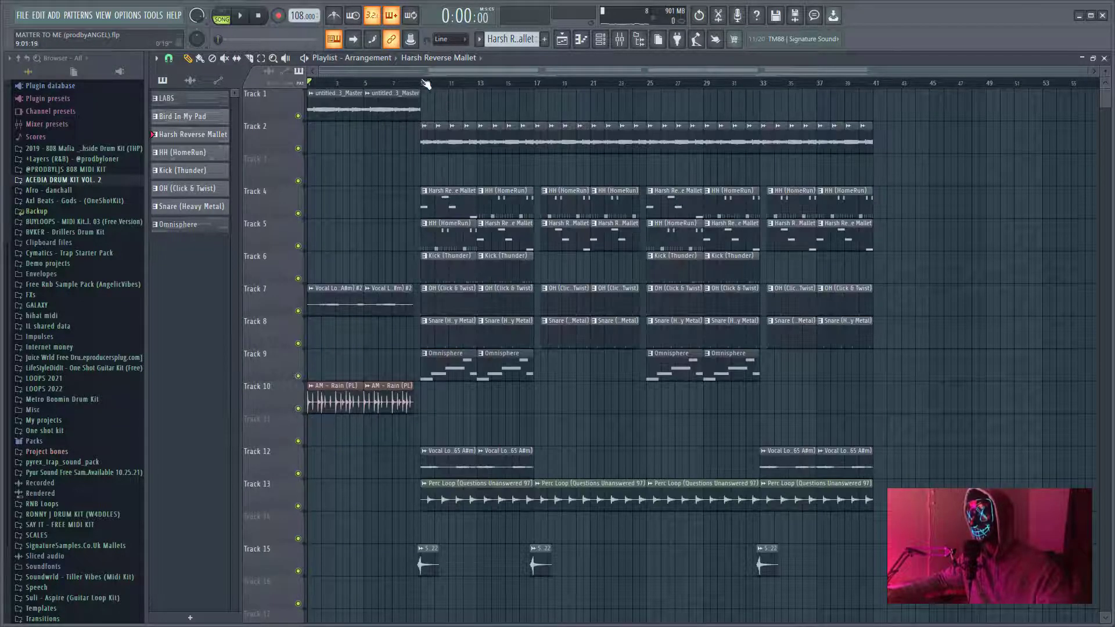
scroll(445, 268, up, 4)
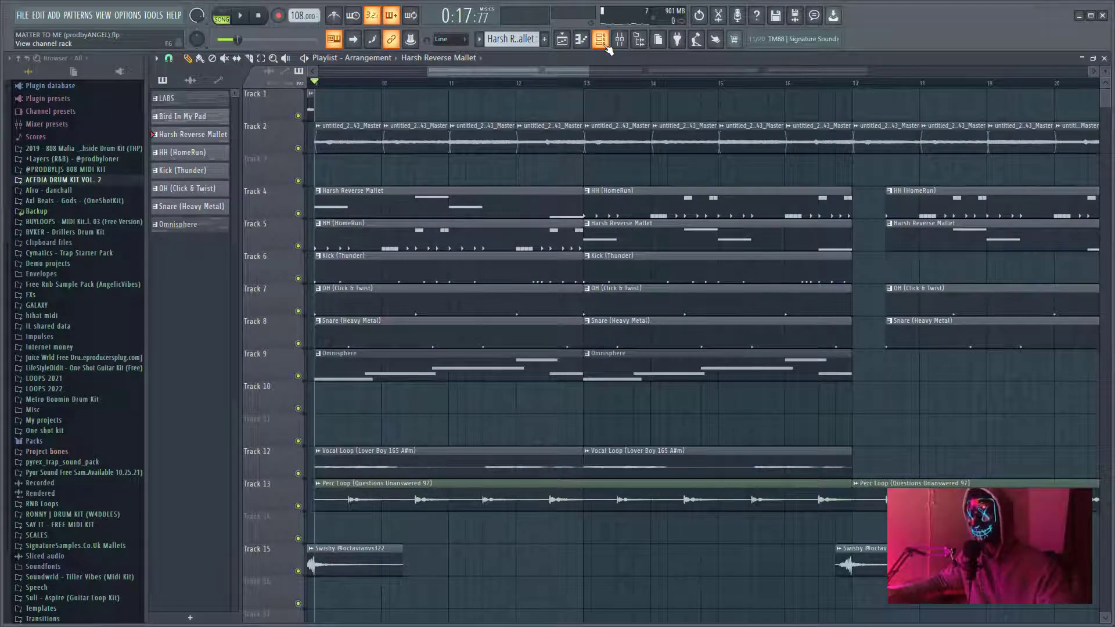
- Open HH (HomeRun) from the channel rack, select the first half bar, and audition it
click(607, 47)
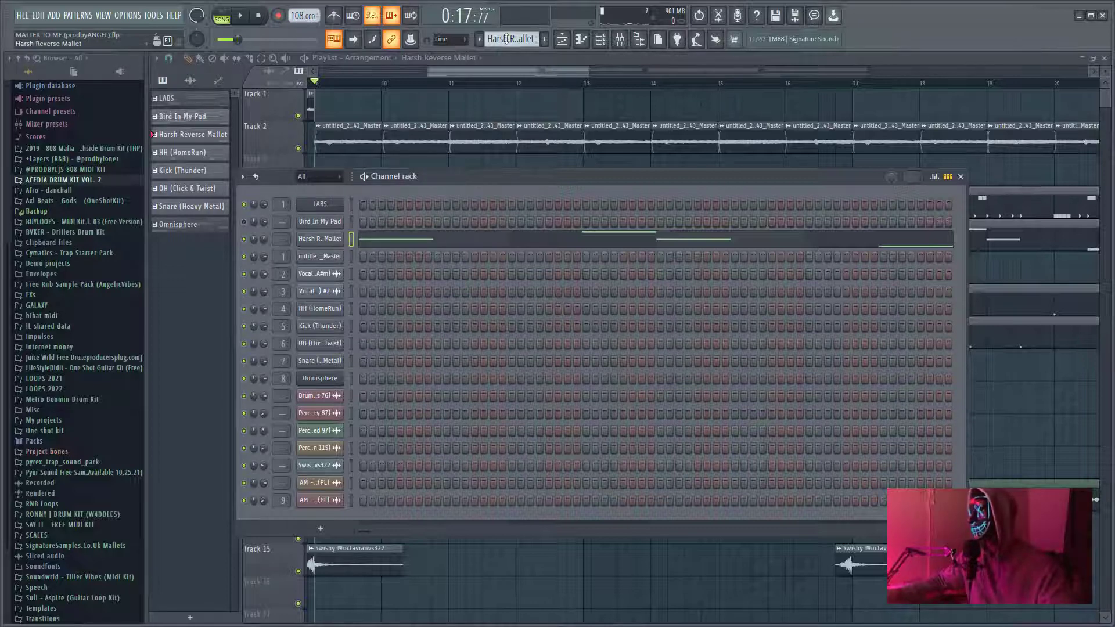
scroll(506, 39, up, 1)
click(396, 313)
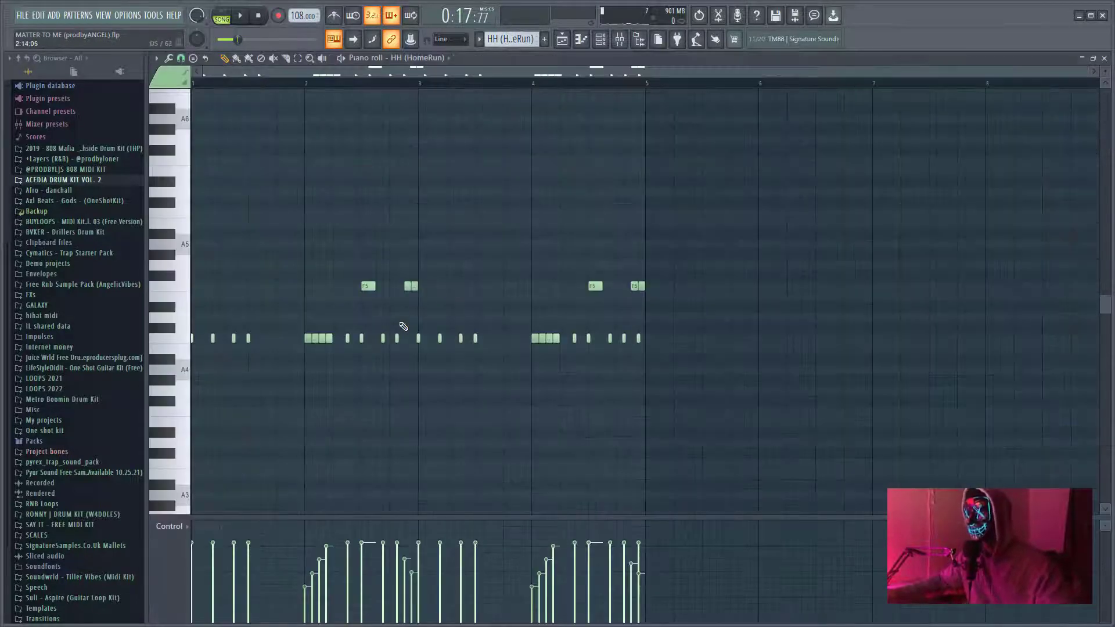
drag(248, 85, 113, 99)
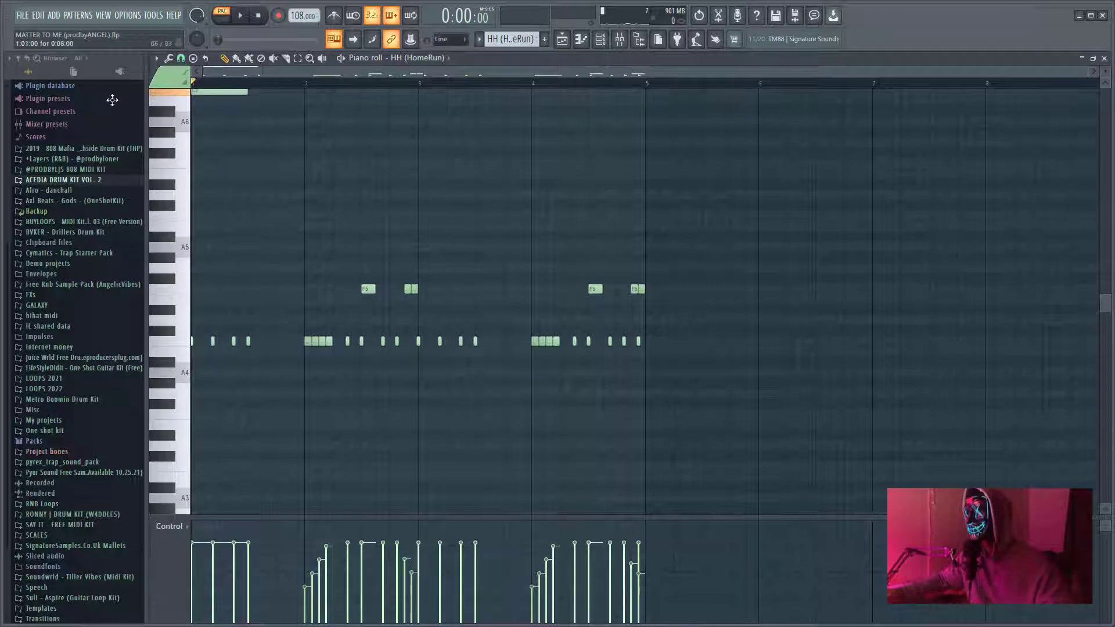
ctrl+scroll(238, 259, up, 1)
ctrl+scroll(239, 261, up, 1)
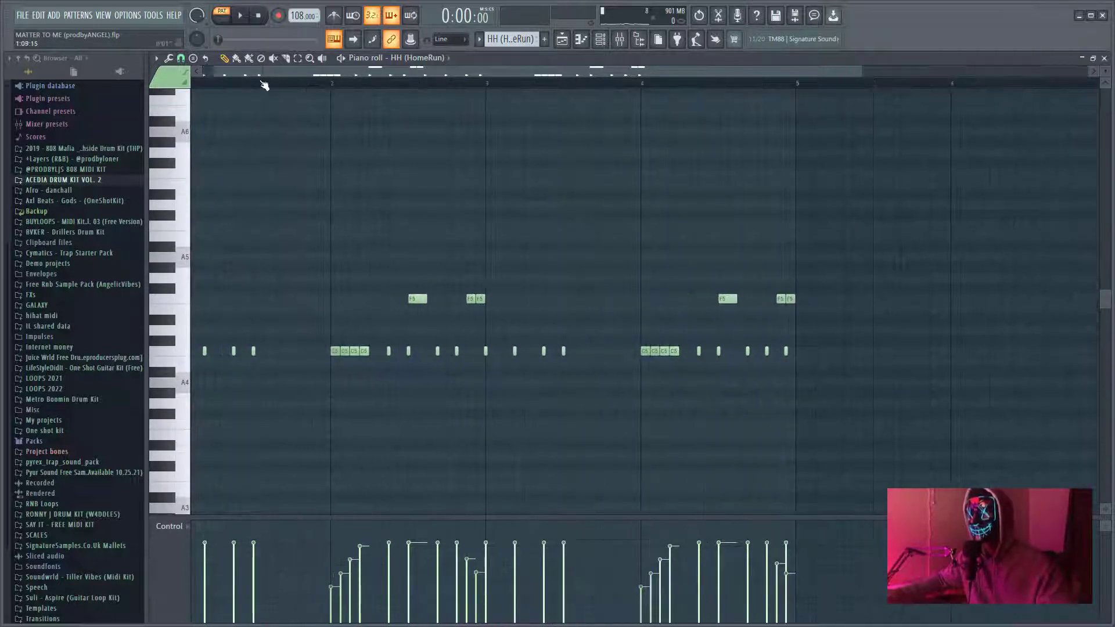
ctrl+scroll(235, 261, up, 1)
key(space)
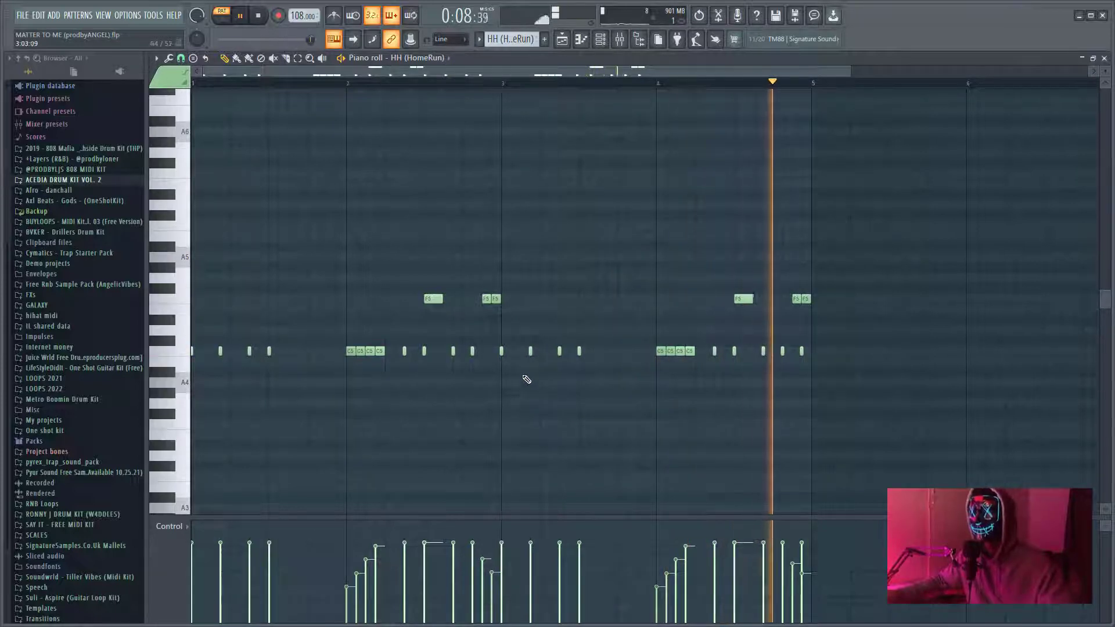
key(space)
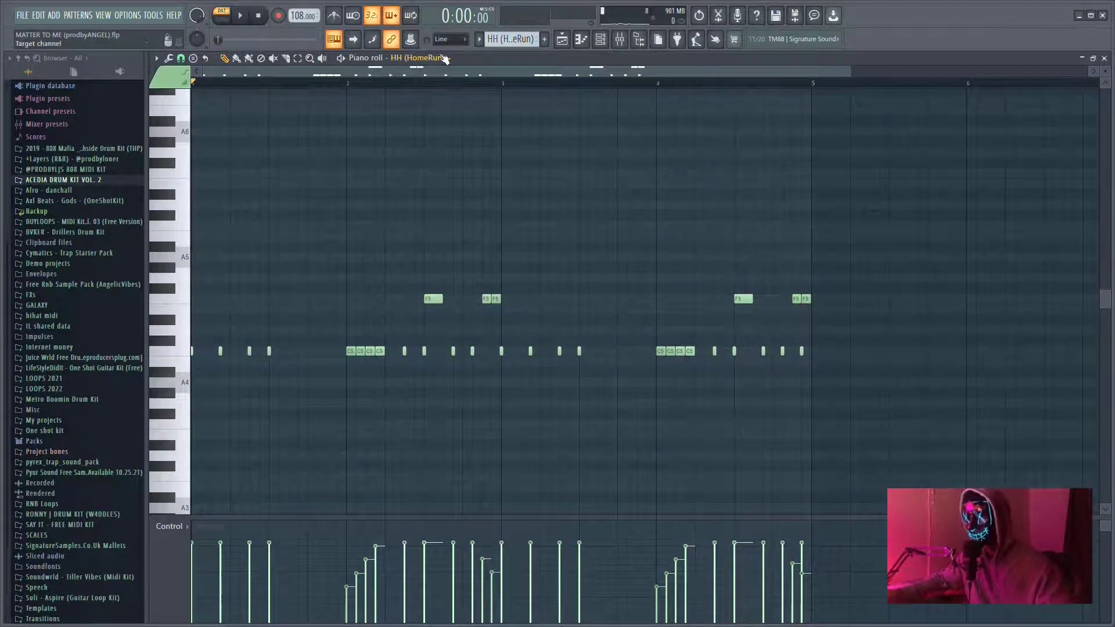
- Switch the piano roll to OH (Click & Twist) and play its pattern
click(444, 57)
click(461, 230)
click(407, 344)
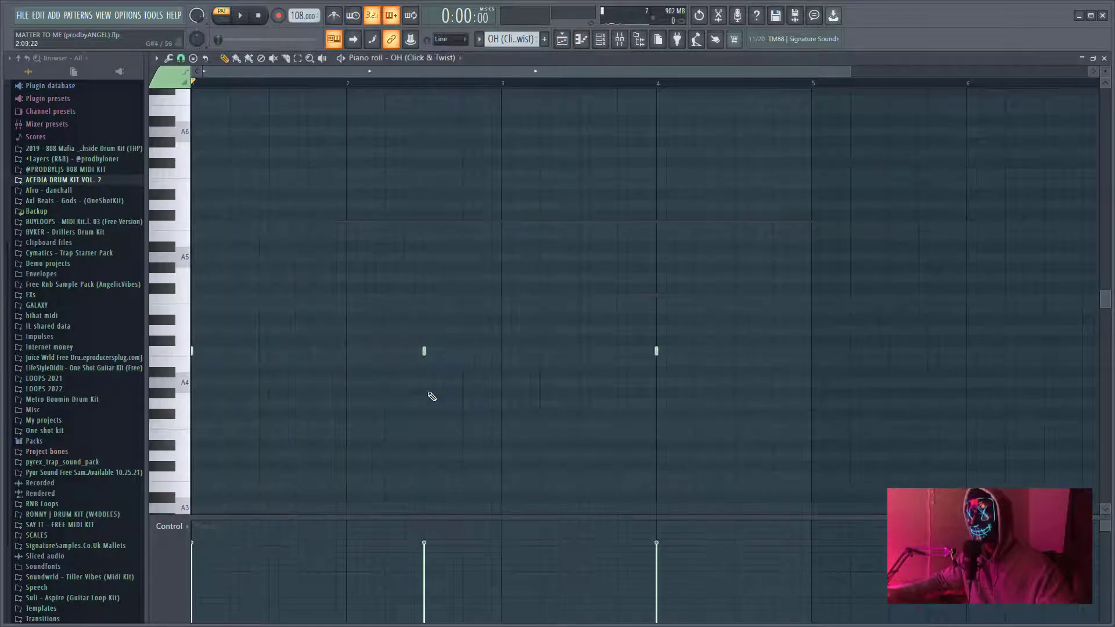
key(space)
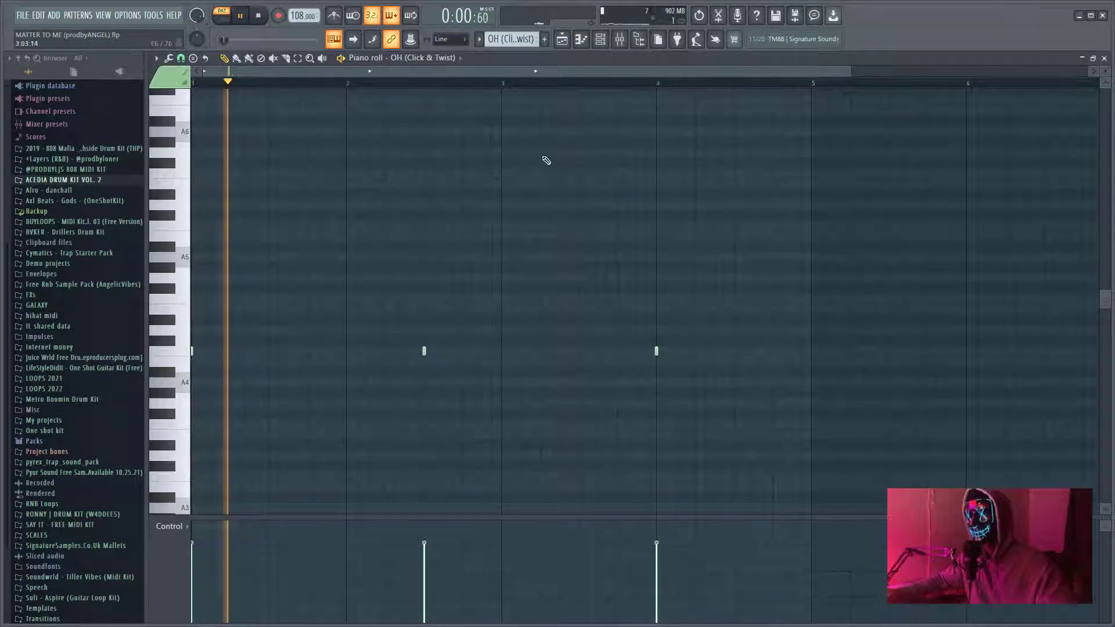
- Audition the Kick (Thunder) pattern via the channel rack, then stop playback
click(600, 44)
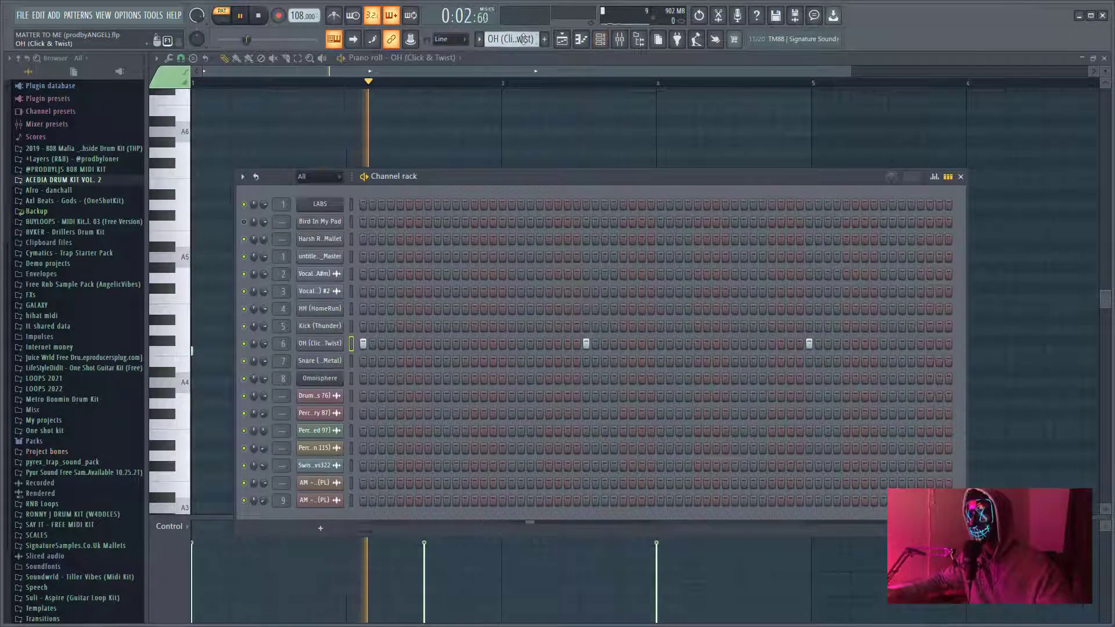
scroll(523, 39, down, 1)
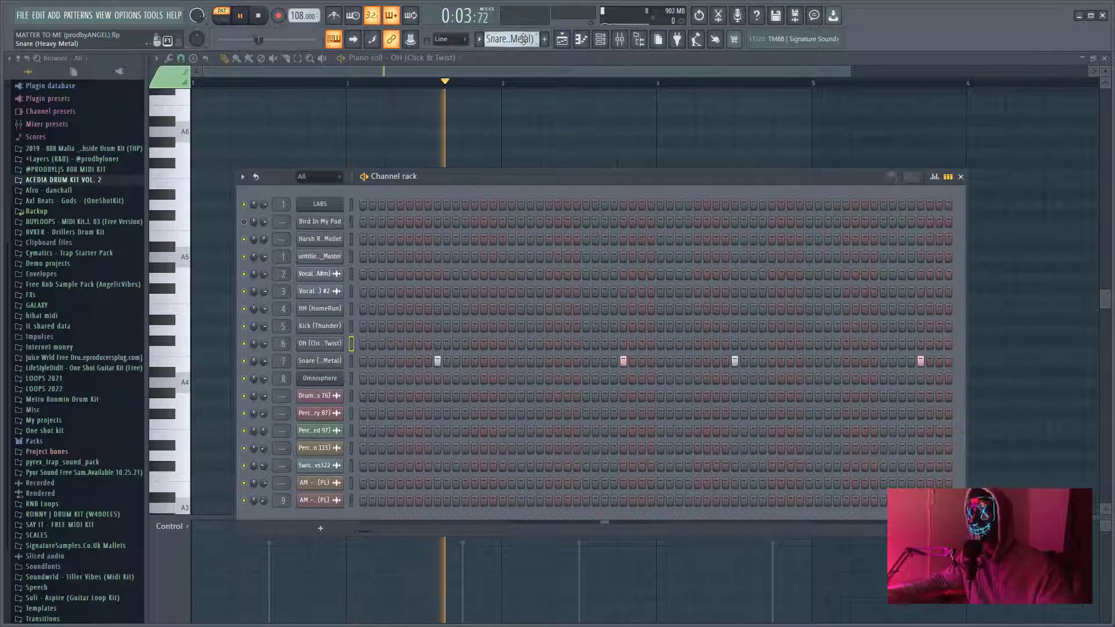
scroll(523, 39, up, 7)
scroll(523, 38, down, 4)
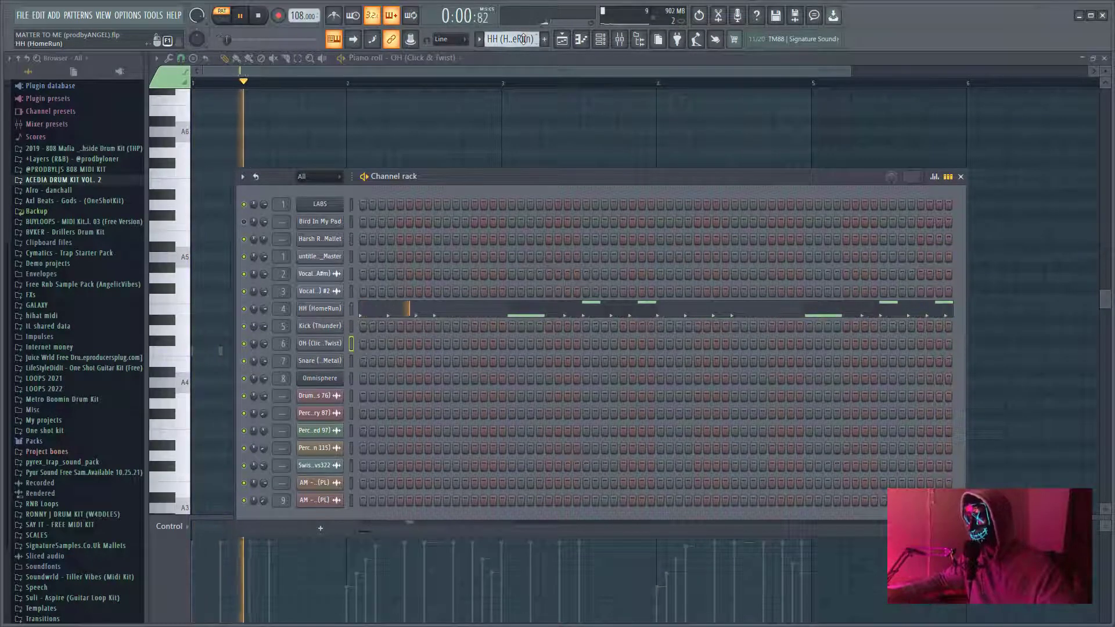
scroll(522, 38, down, 1)
key(F6)
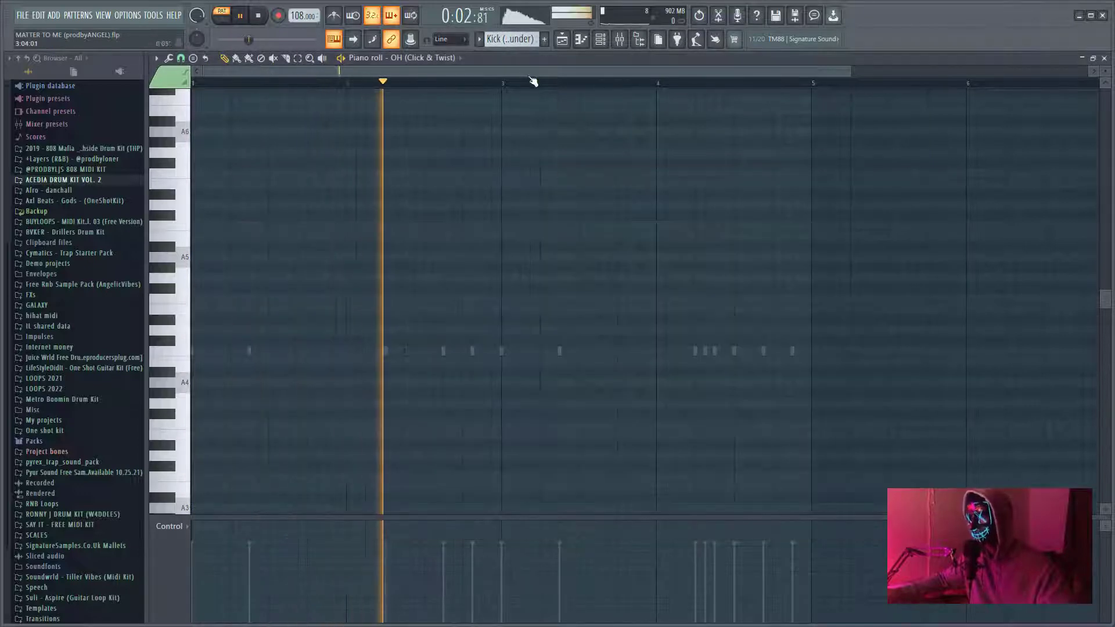
click(600, 39)
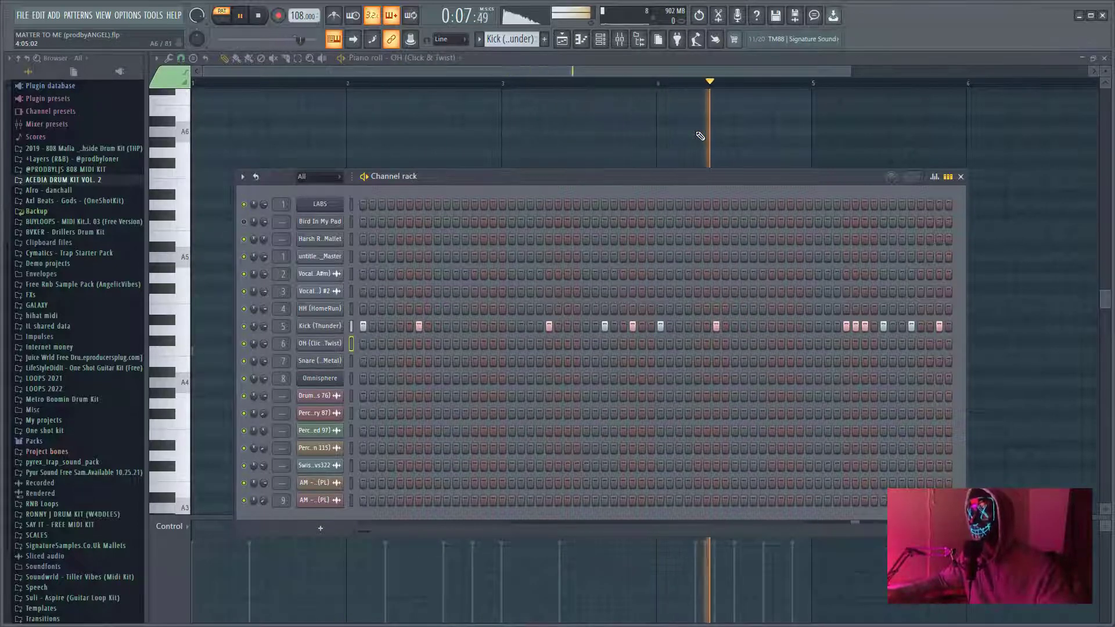
key(F6)
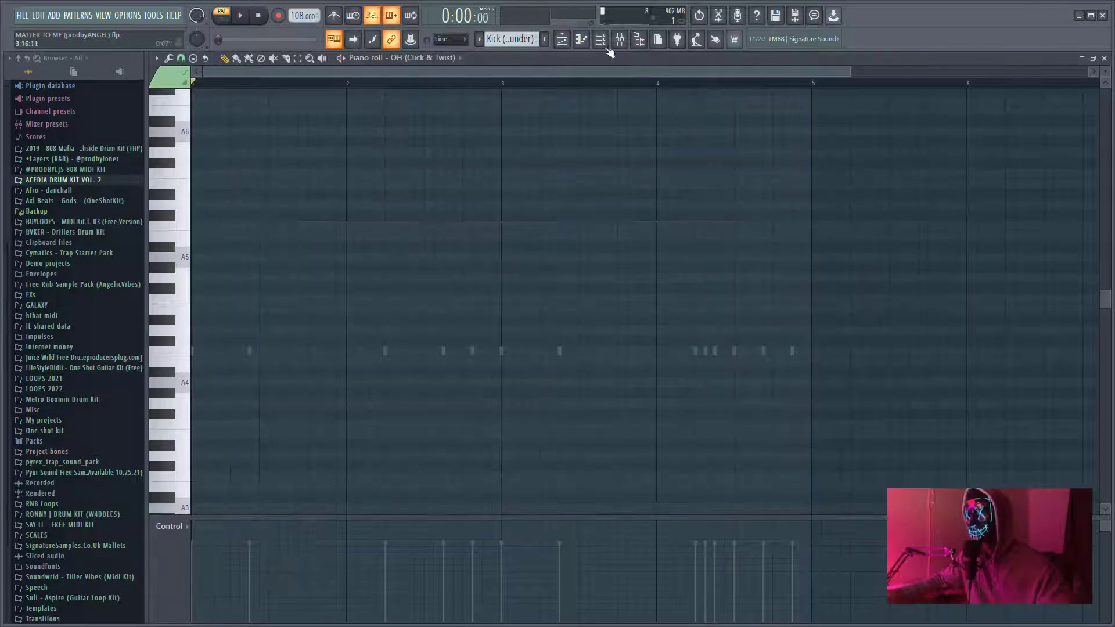
key(space)
key(F6)
- In the song arrangement, solo Track 4 and unmute drum Tracks 5–8
click(599, 39)
click(561, 38)
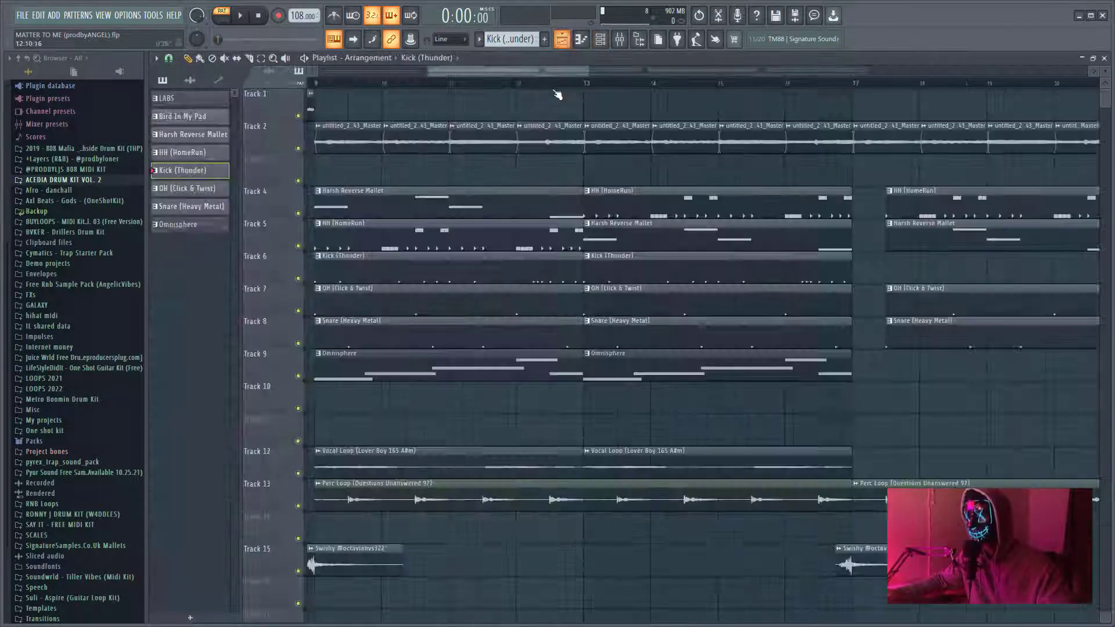
ctrl+scroll(301, 207, down, 3)
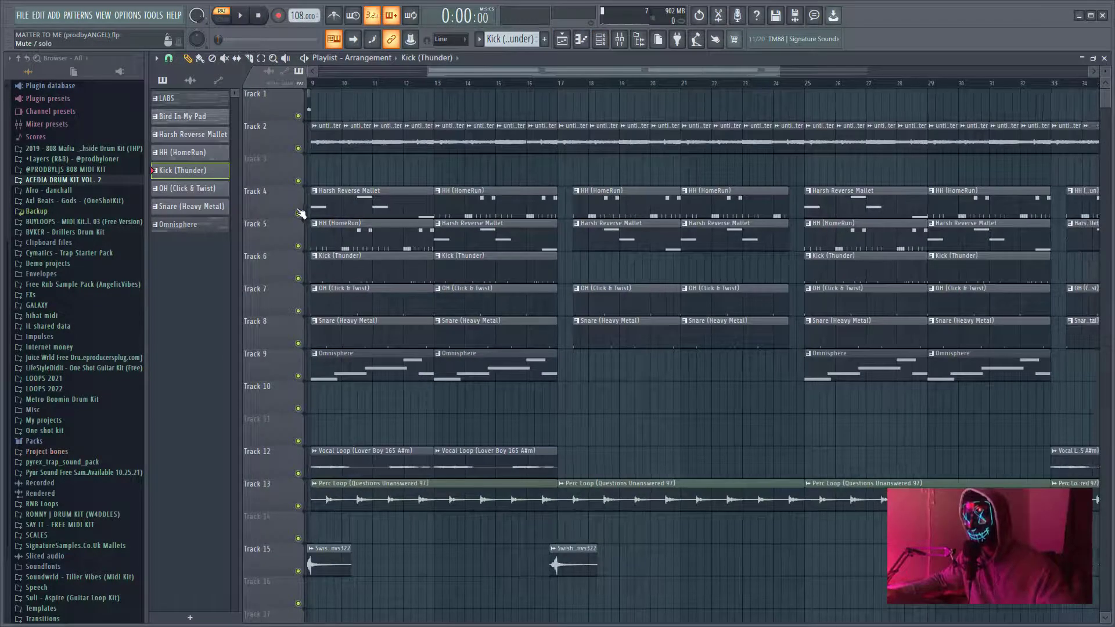
right_click(298, 213)
click(301, 245)
click(298, 278)
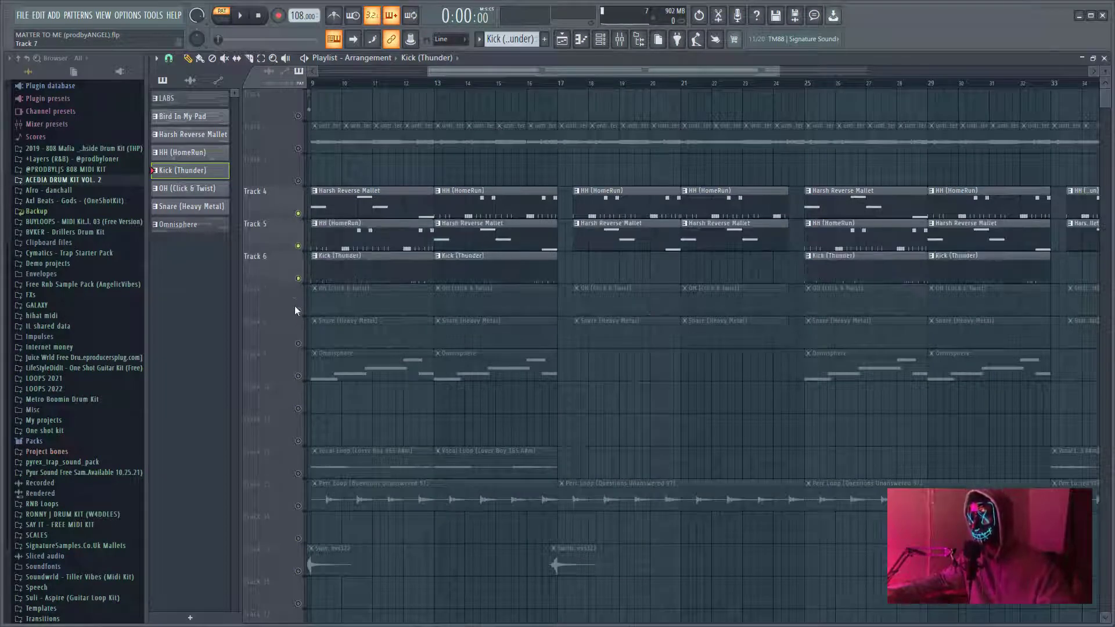
click(299, 310)
click(299, 342)
ctrl+scroll(270, 329, down, 2)
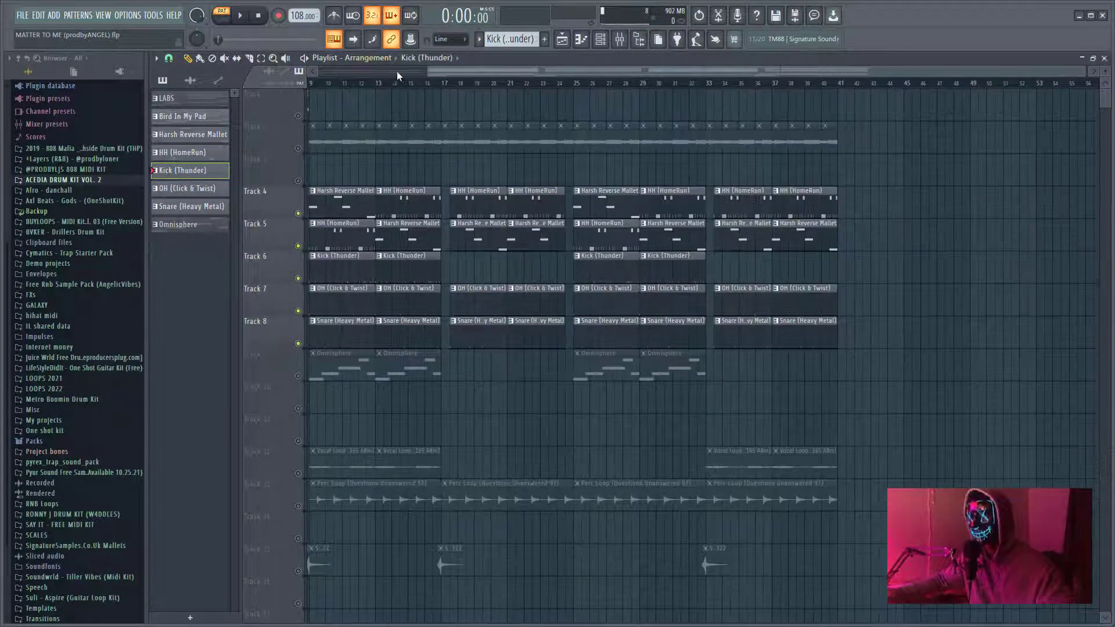
- Play the drum tracks, then stop and unmute Omnisphere Track 9
drag(396, 70, 340, 79)
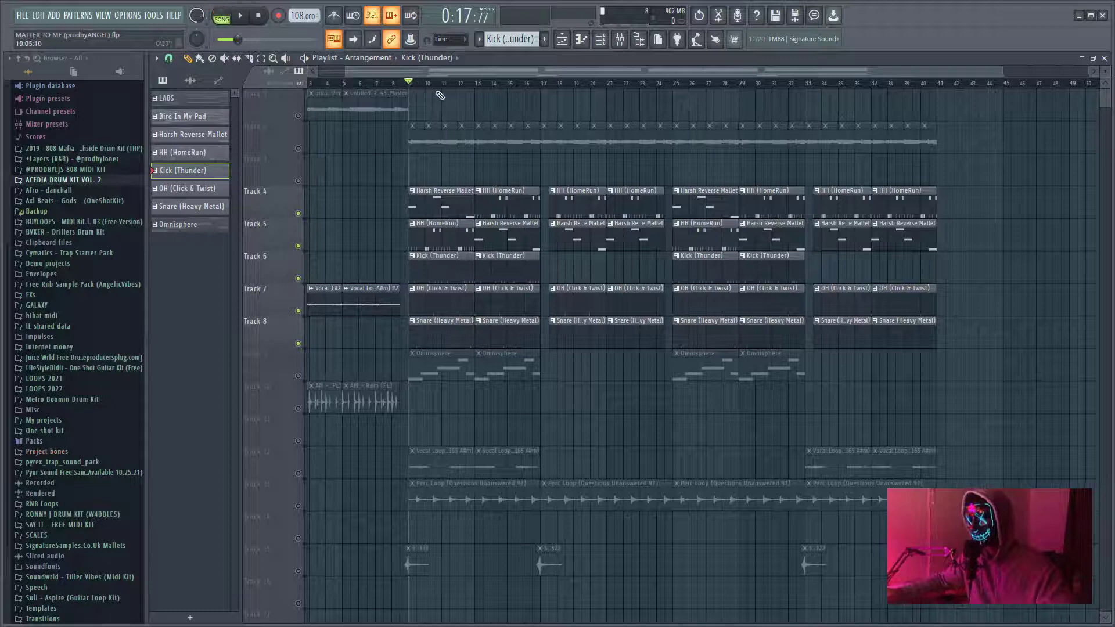
key(space)
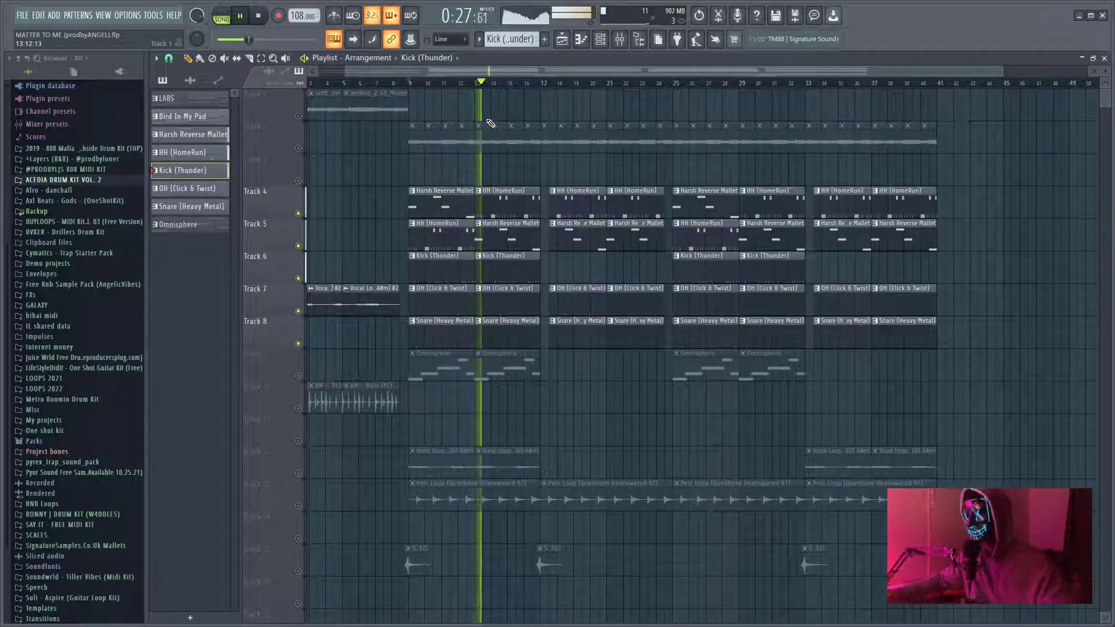
key(space)
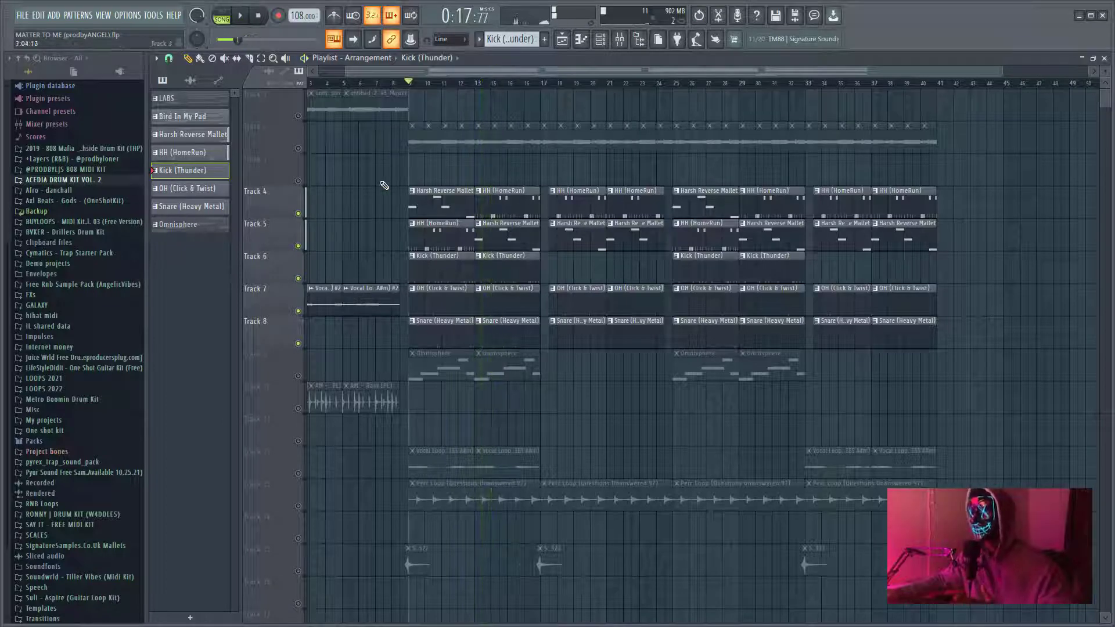
click(300, 377)
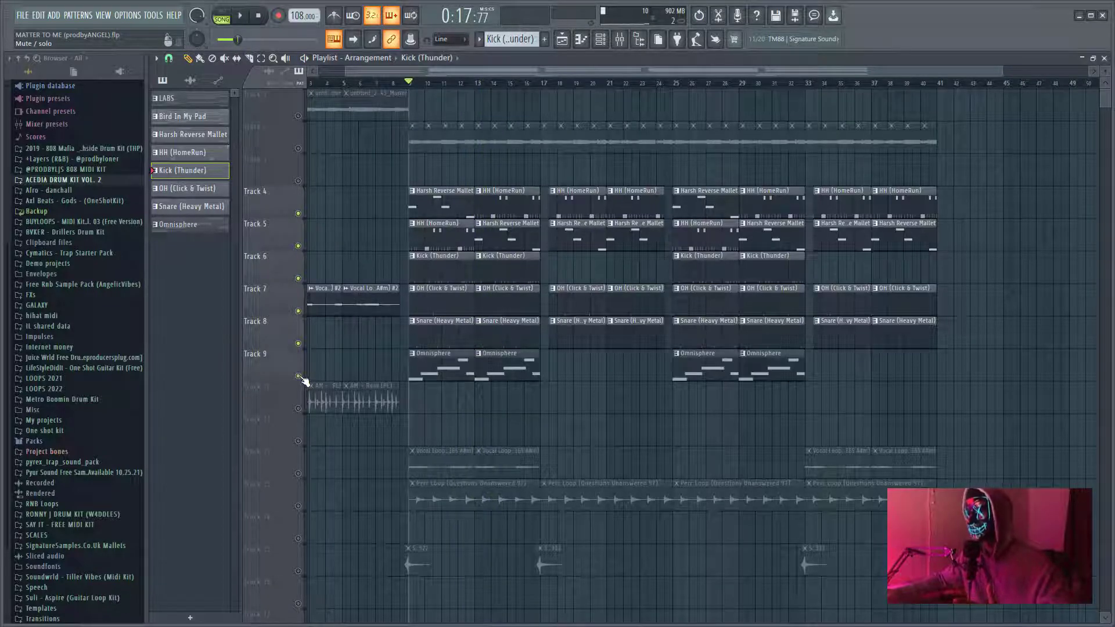
double_click(428, 368)
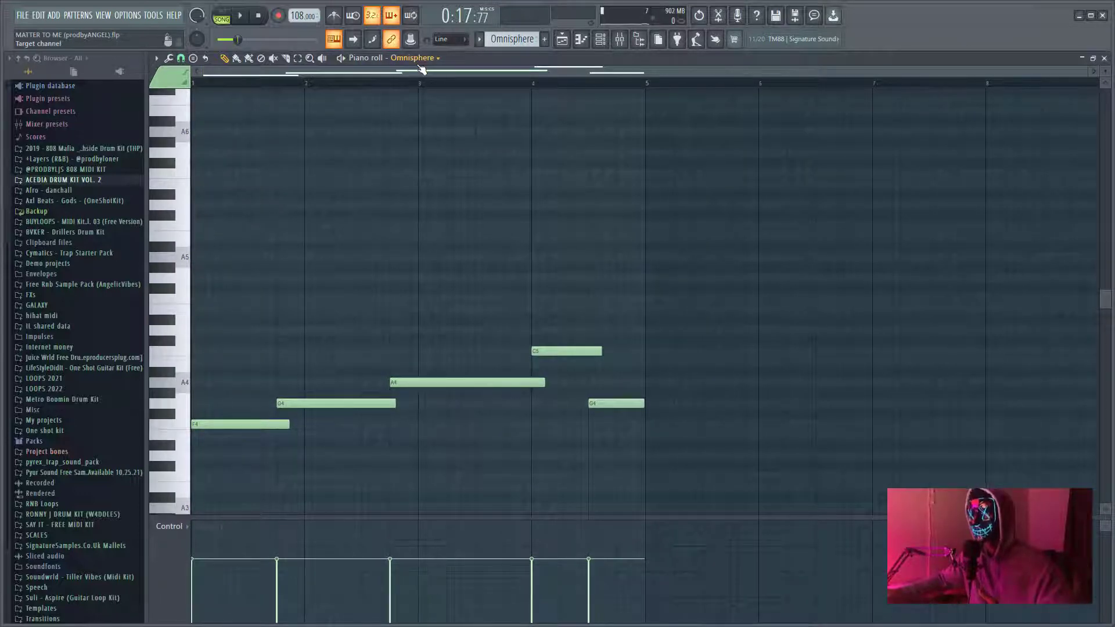
key(space)
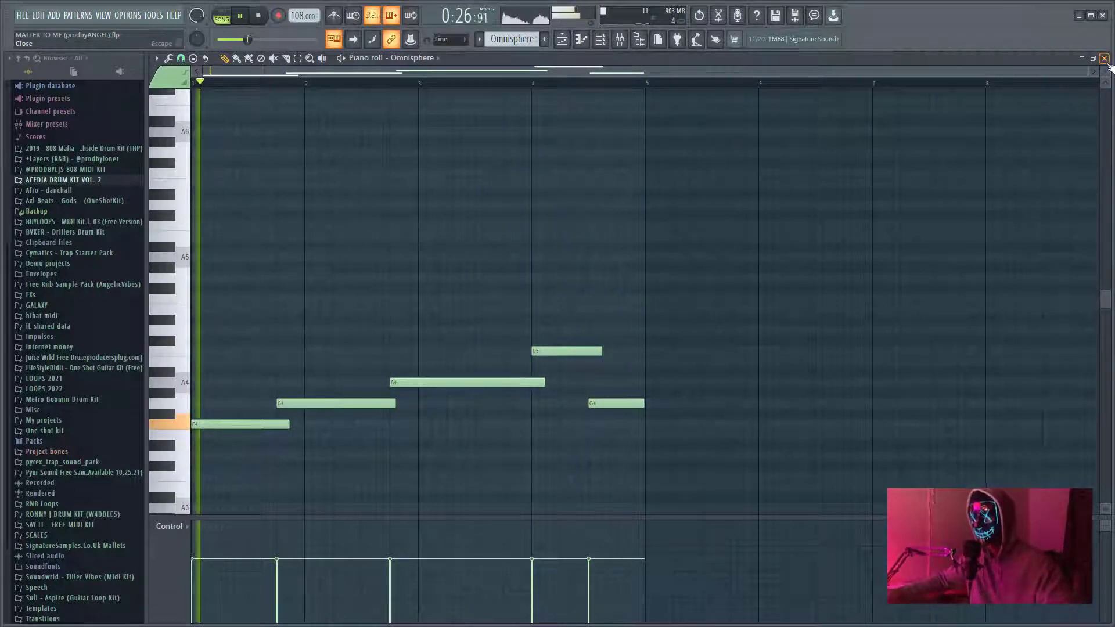
click(1103, 58)
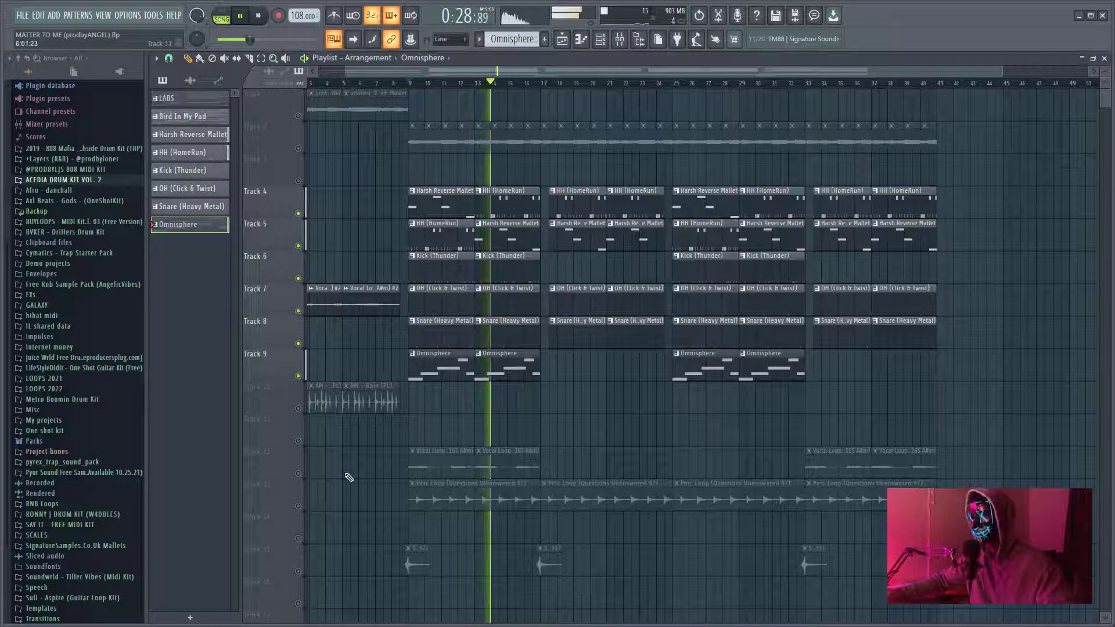
- Unmute vocal Track 12 and perc Track 13, play, and mute Tracks 6–9
key(space)
click(300, 478)
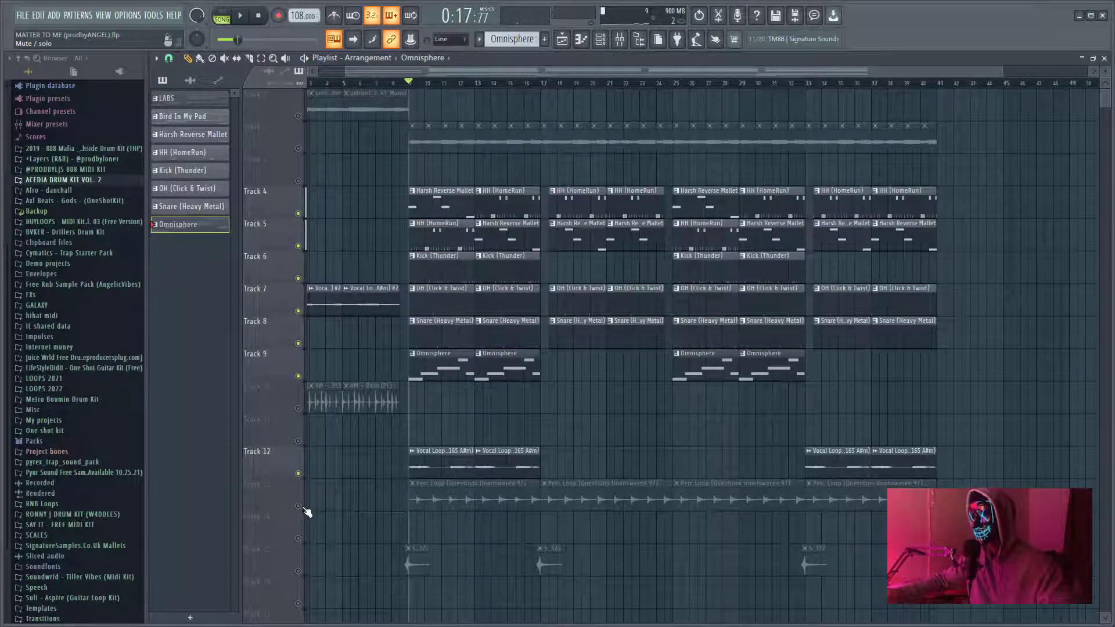
click(300, 507)
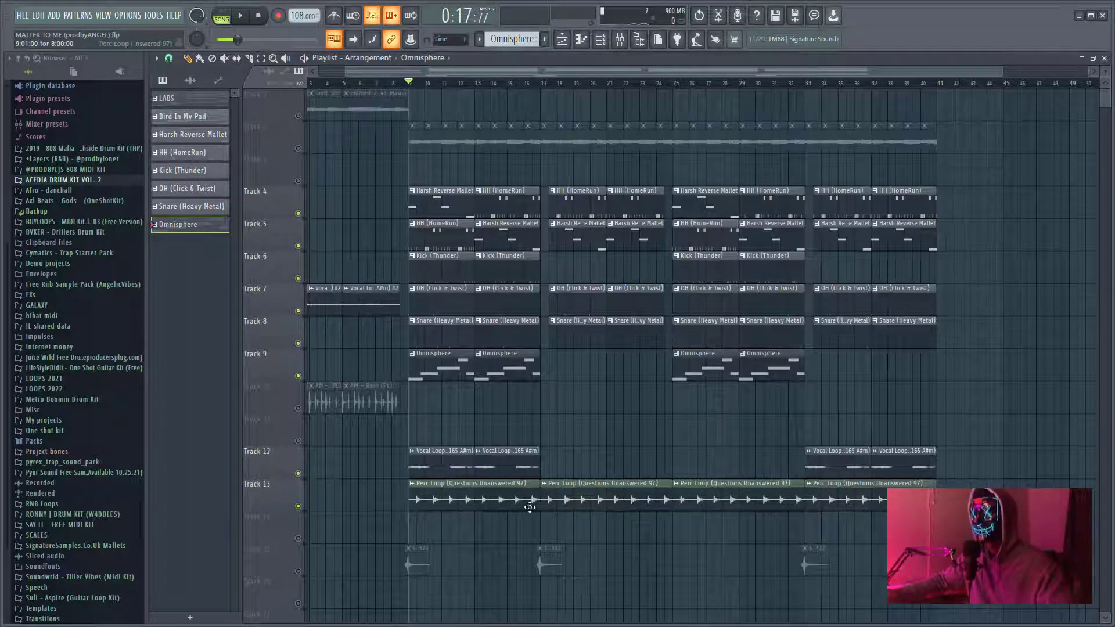
key(space)
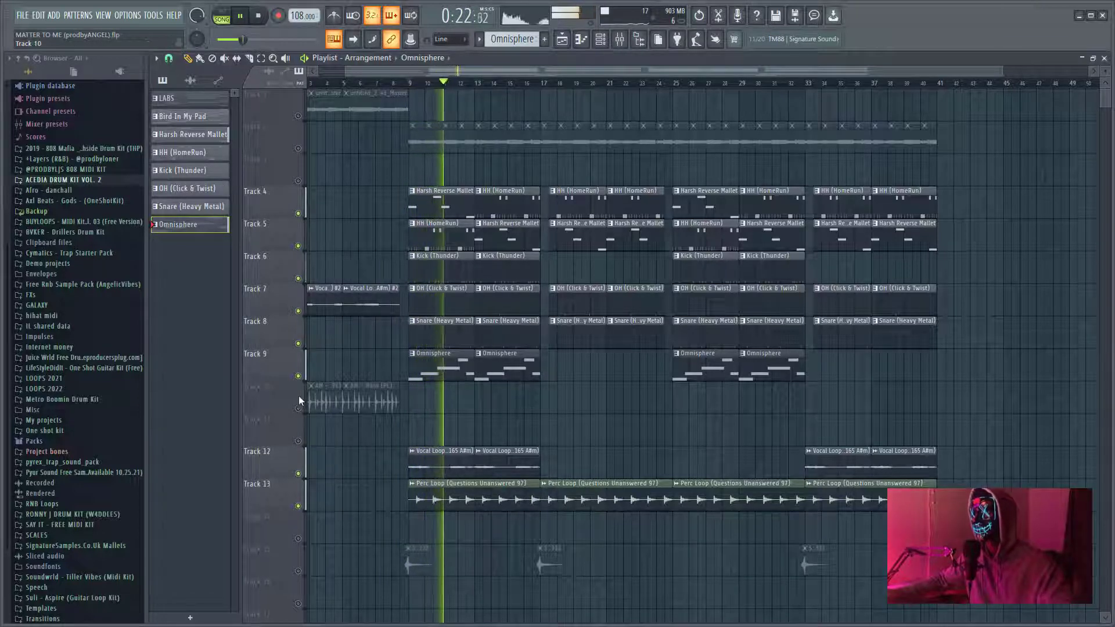
drag(300, 380, 302, 210)
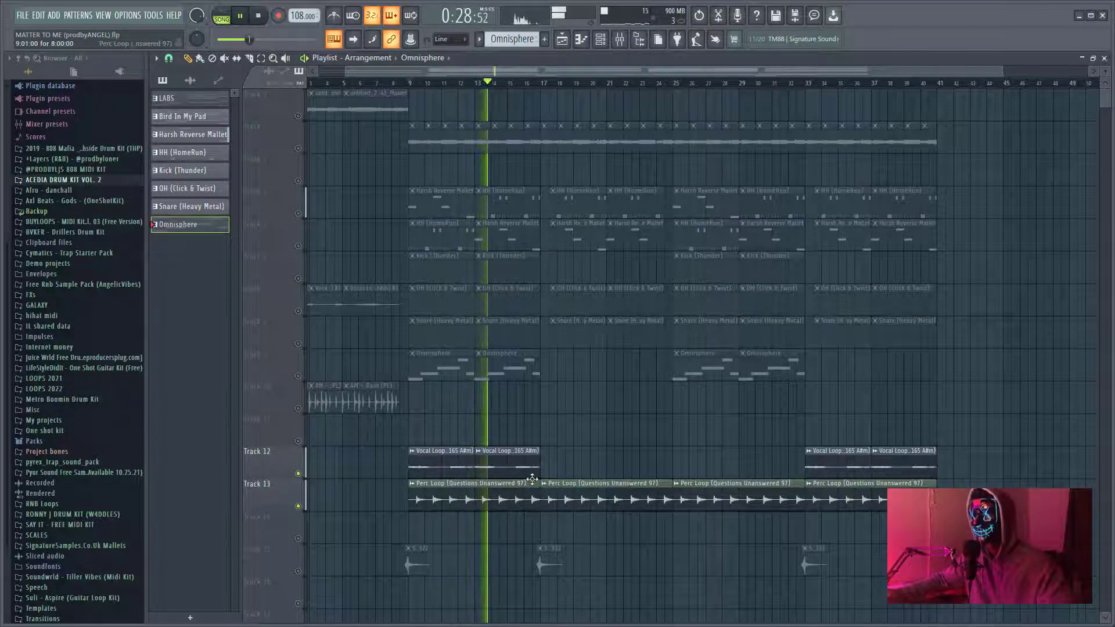
ctrl+scroll(528, 474, up, 2)
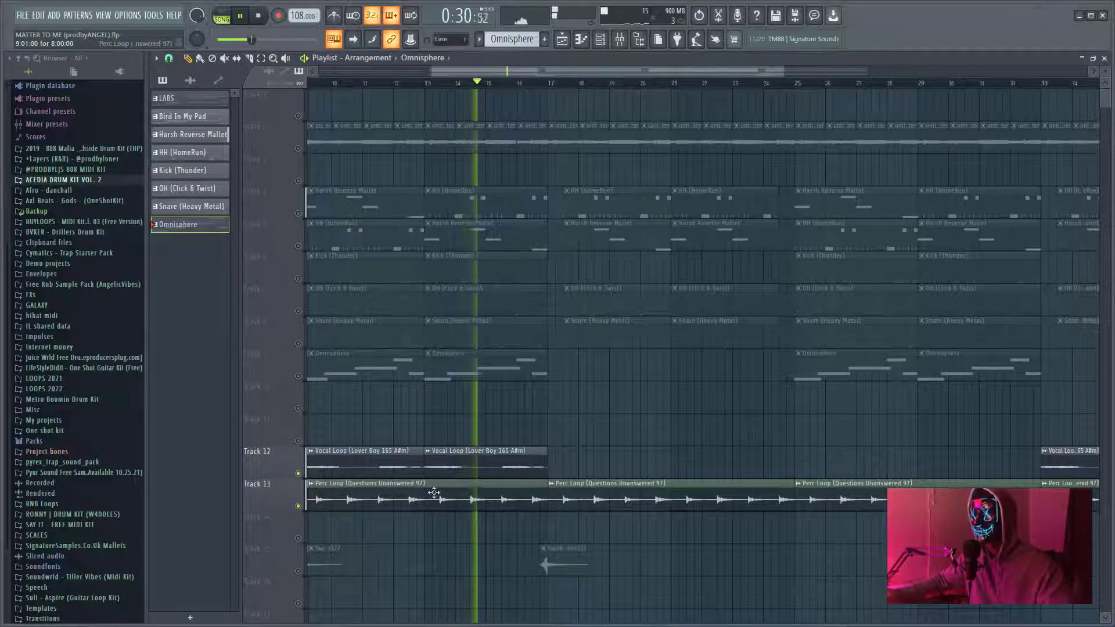
ctrl+scroll(432, 416, down, 2)
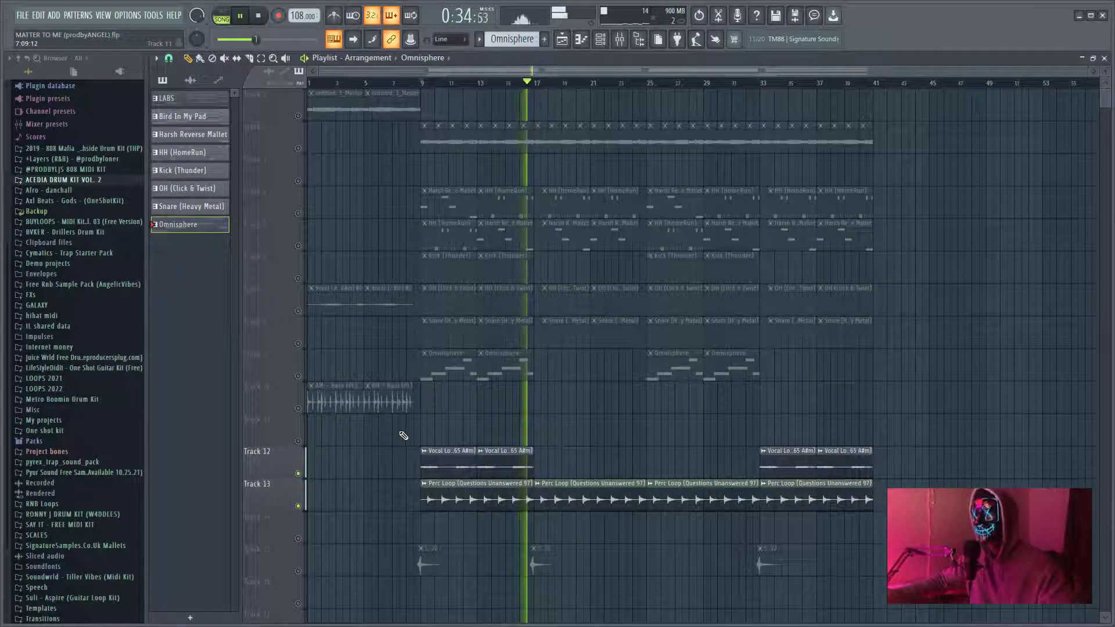
key(space)
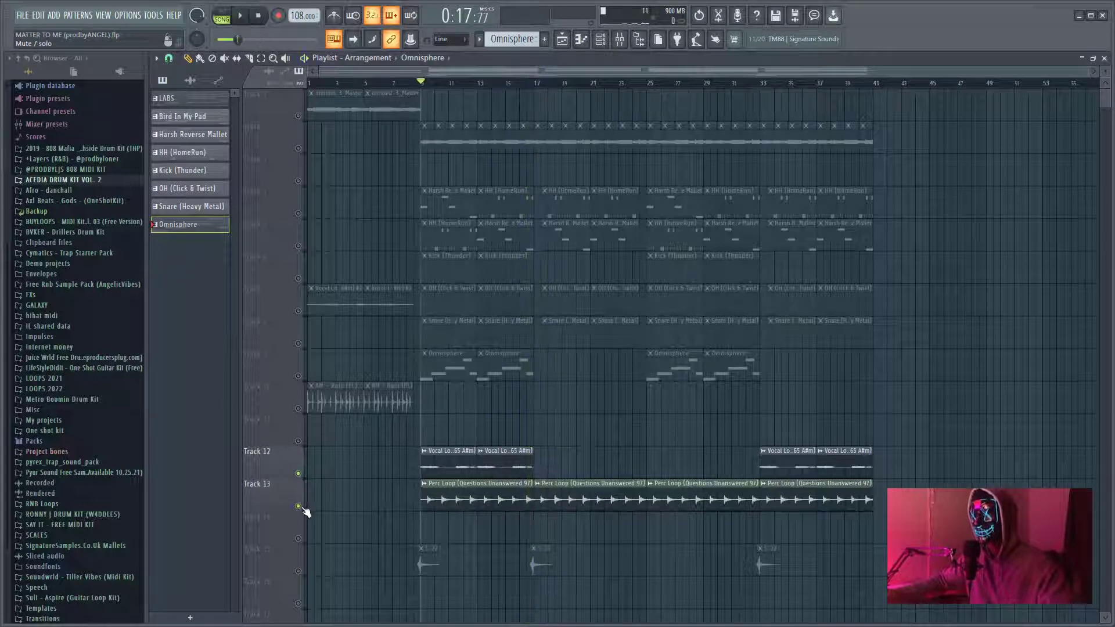
- Reactivate all tracks using the Track 12 and 13 mute LEDs
click(297, 472)
click(298, 506)
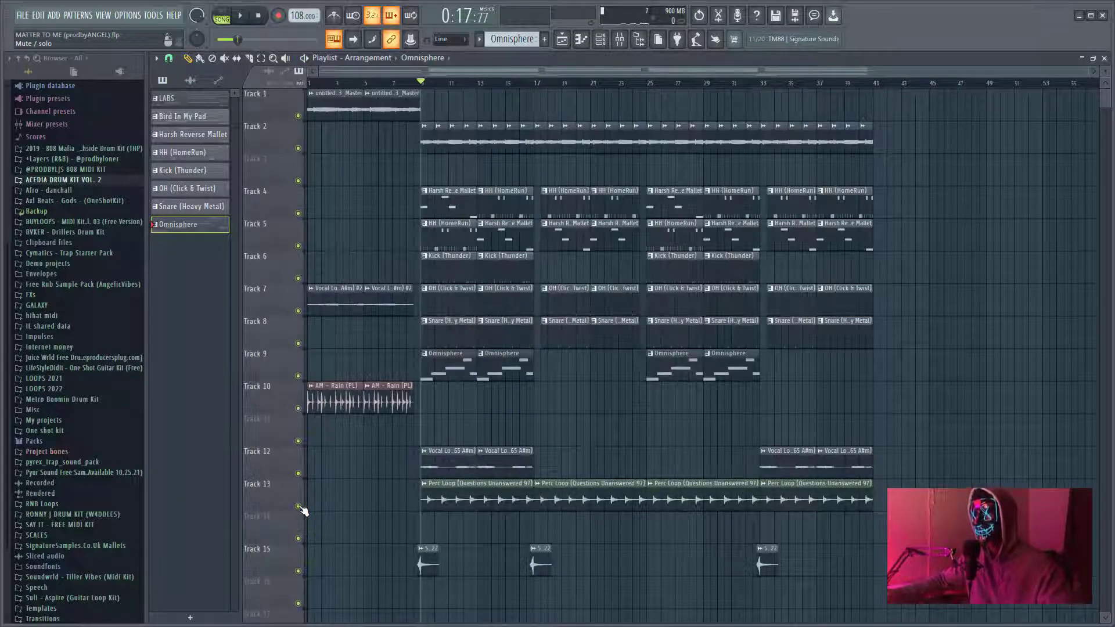